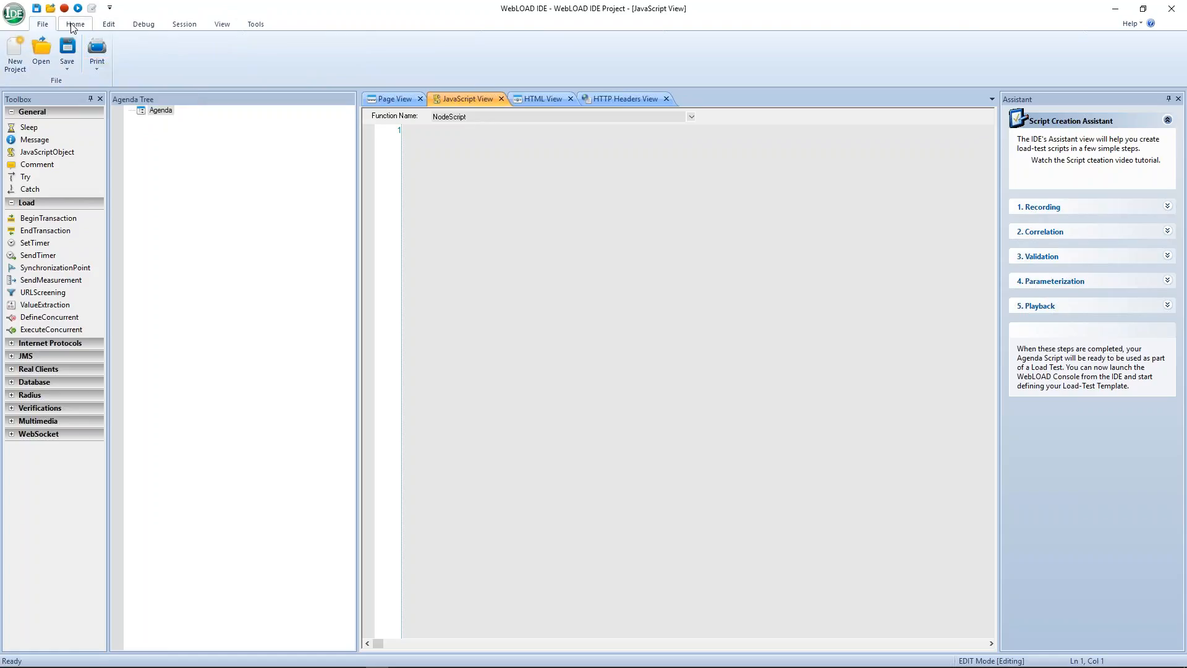
Browse the Home, Edit, Debug, Session and Tools ribbon tabs, then return to Home.
click(75, 24)
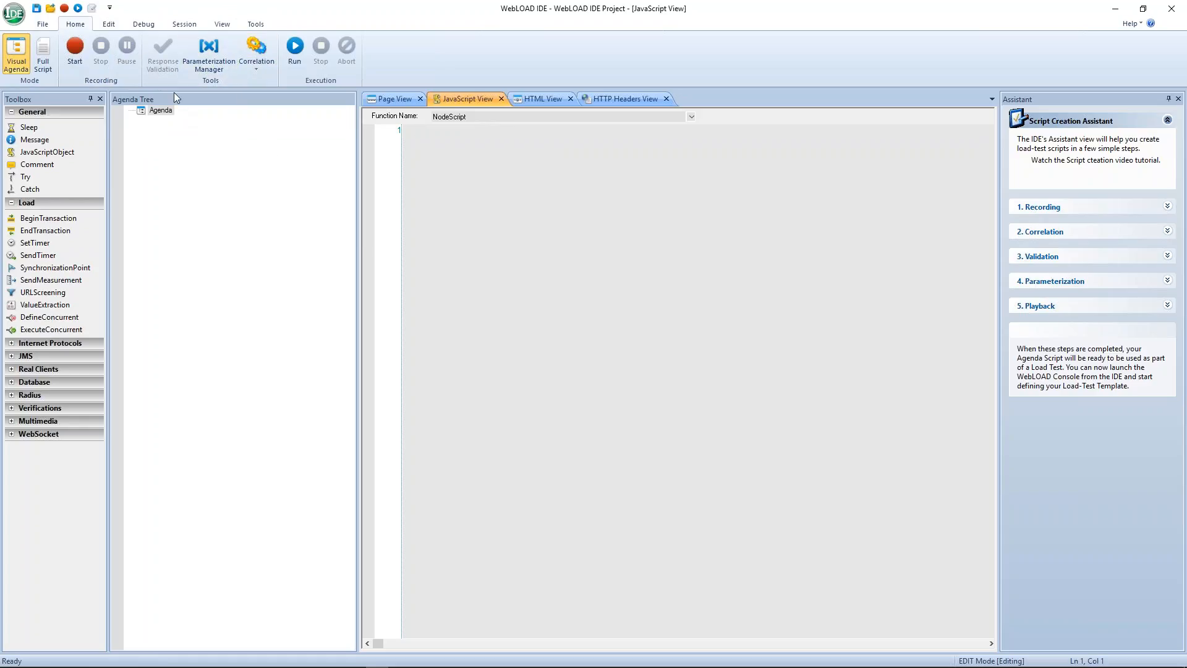
click(110, 25)
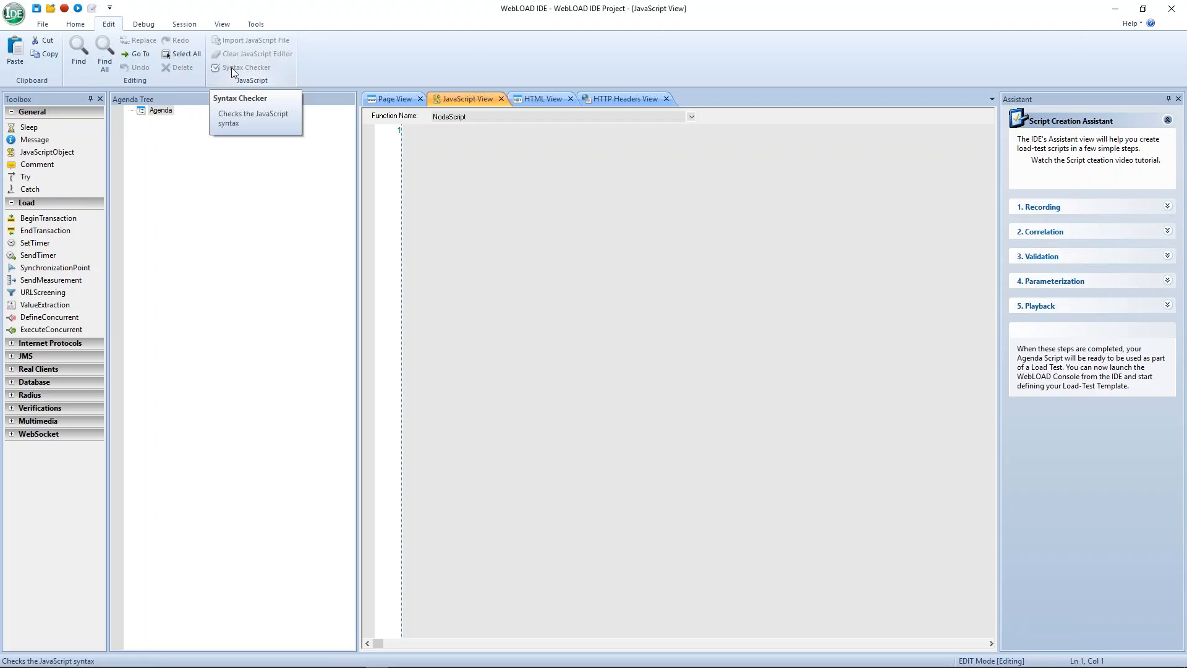
click(146, 24)
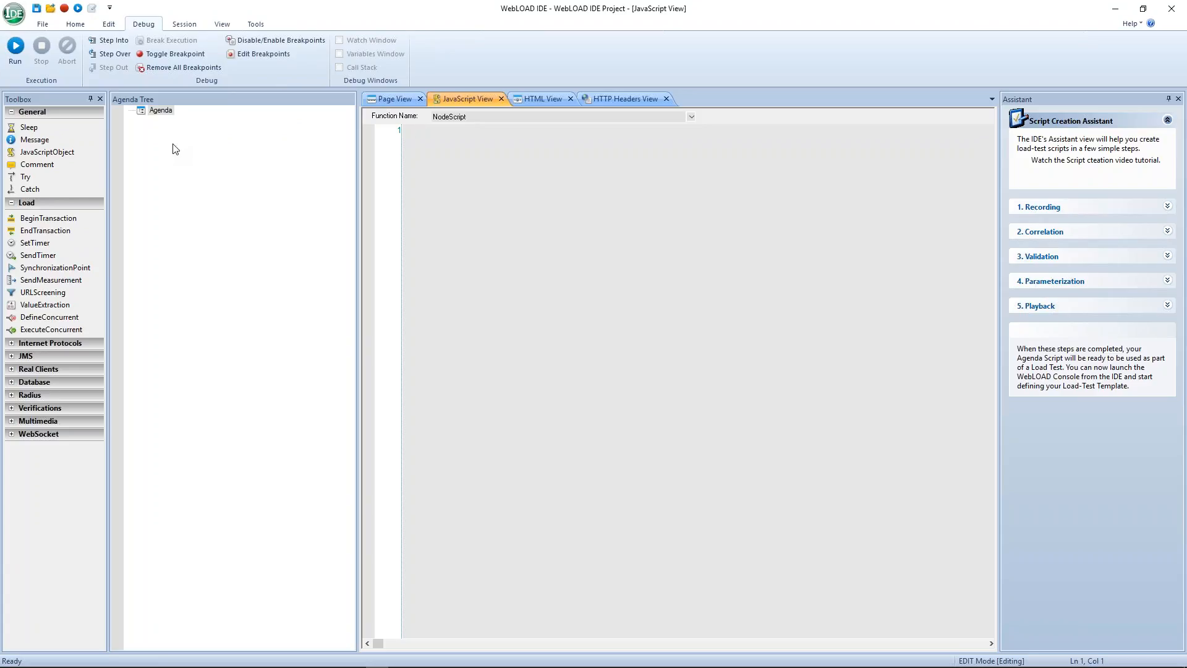
click(186, 26)
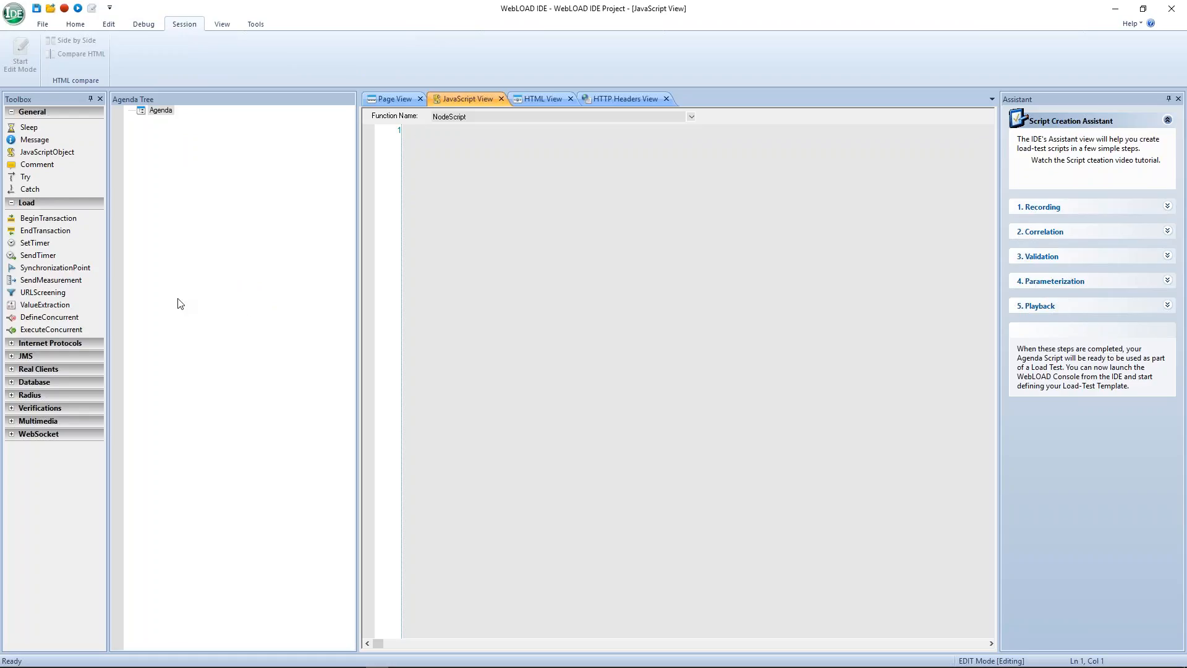
click(255, 26)
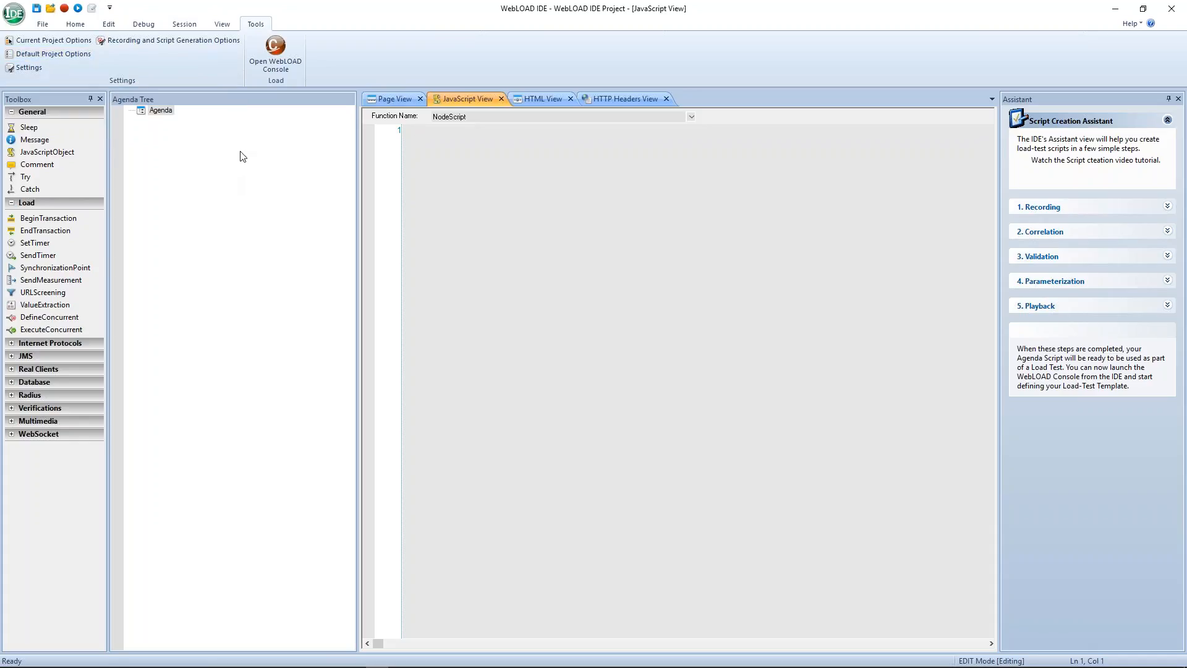
click(75, 24)
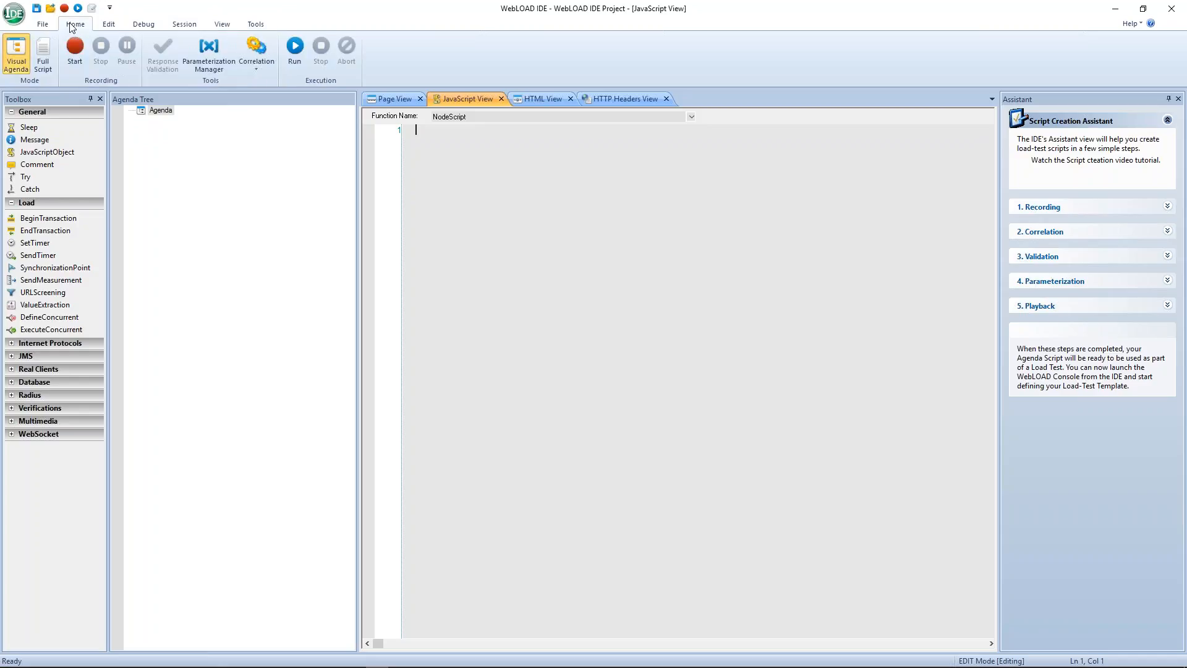
Start a new recording using Microsoft Internet Explorer as the recording browser.
click(79, 55)
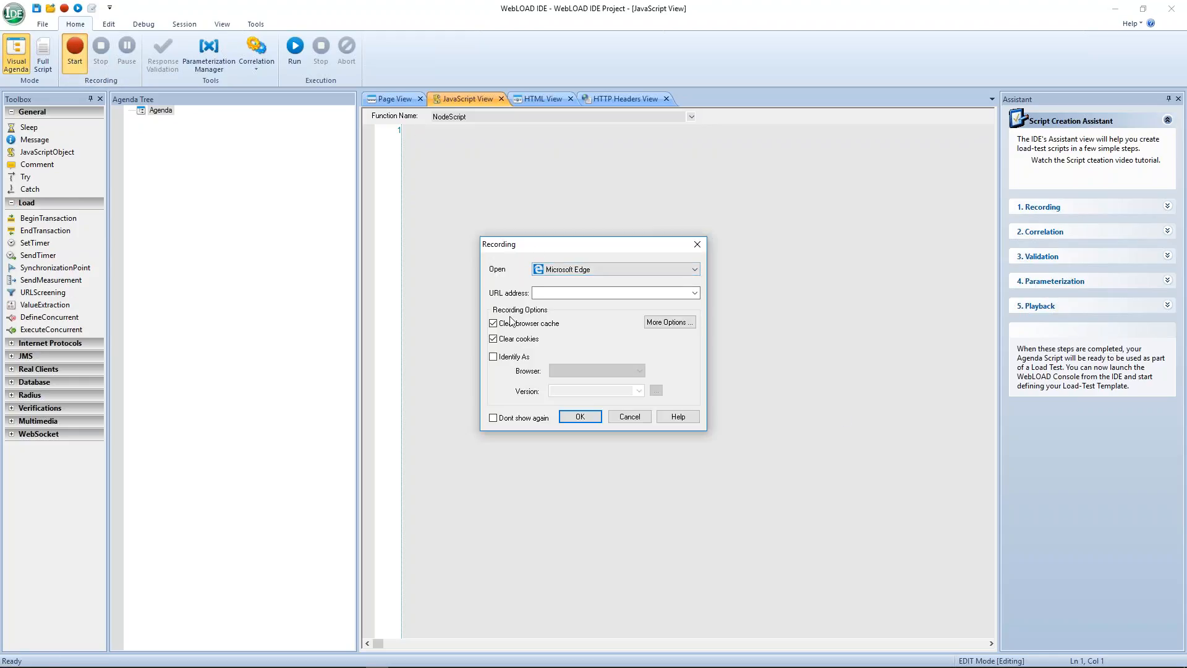
click(696, 269)
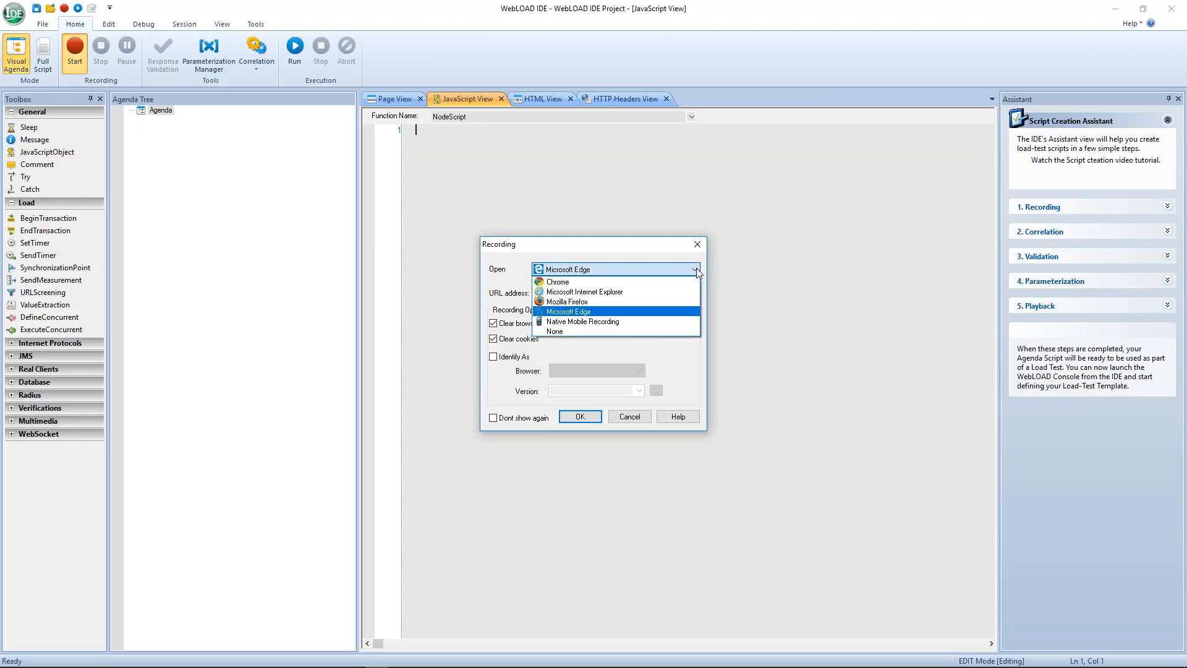
click(643, 293)
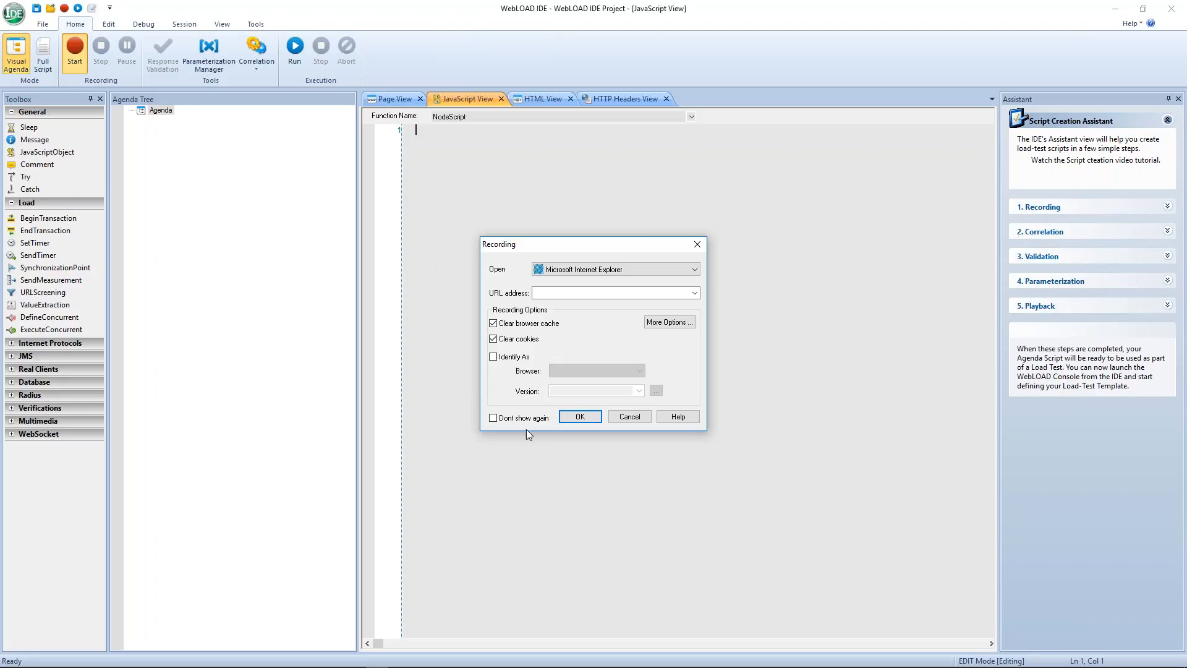
click(580, 418)
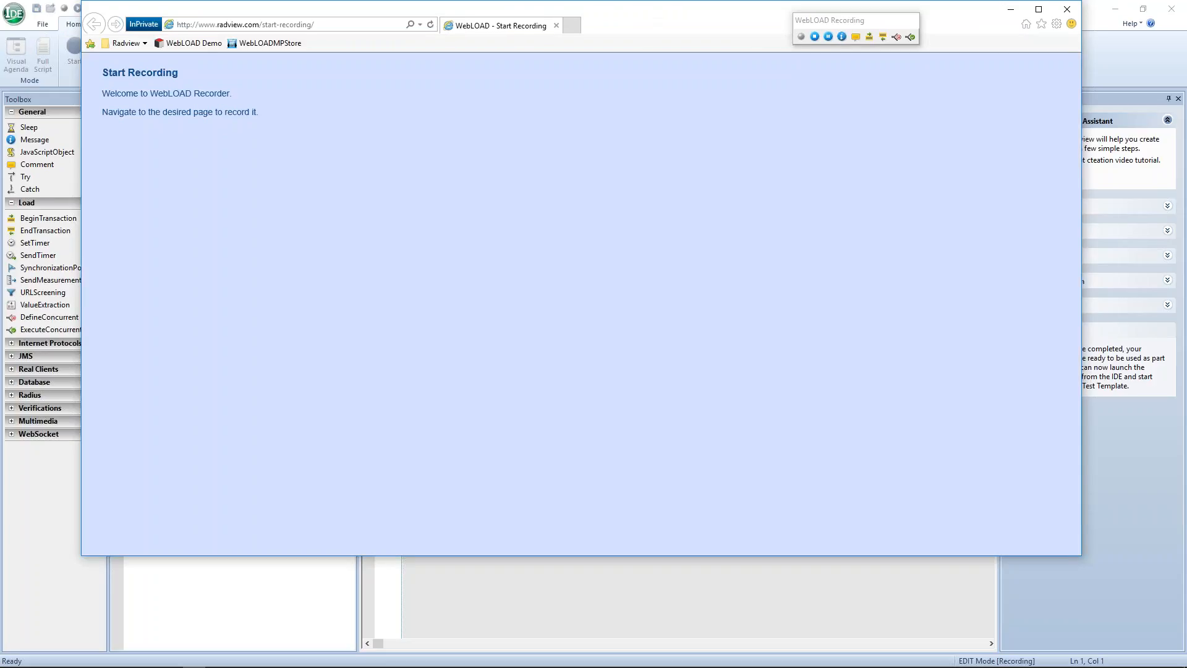
Maximize the Internet Explorer window and nudge the WebLOAD Recording toolbar slightly lower.
drag(642, 17, 614, 62)
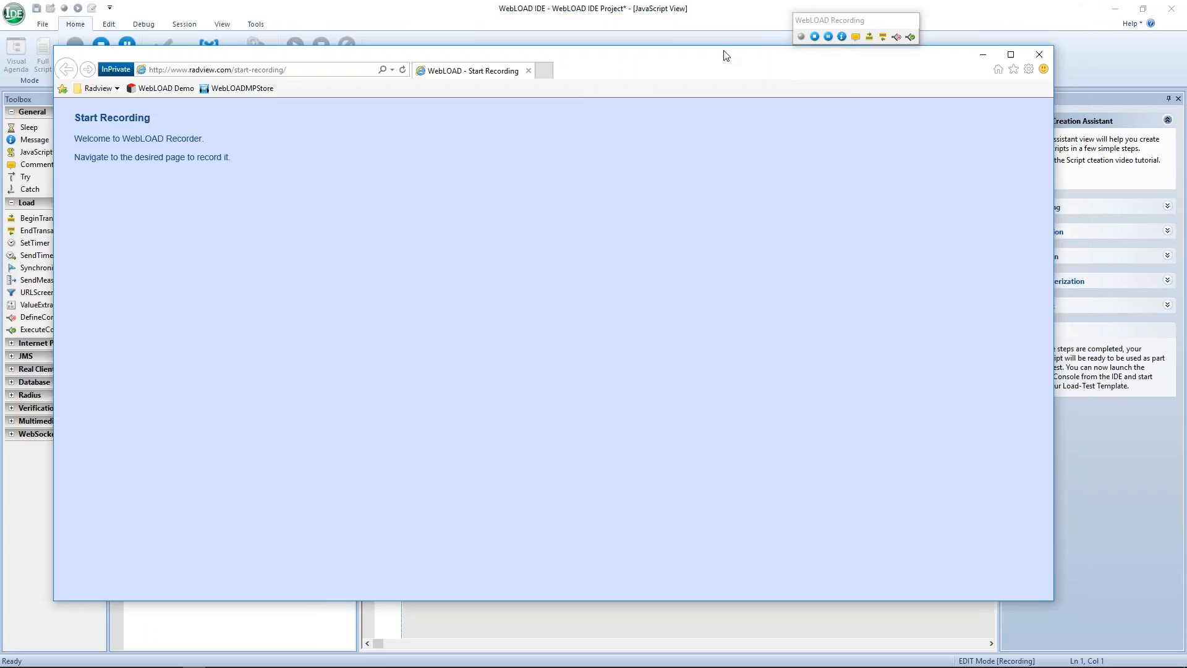
click(1012, 56)
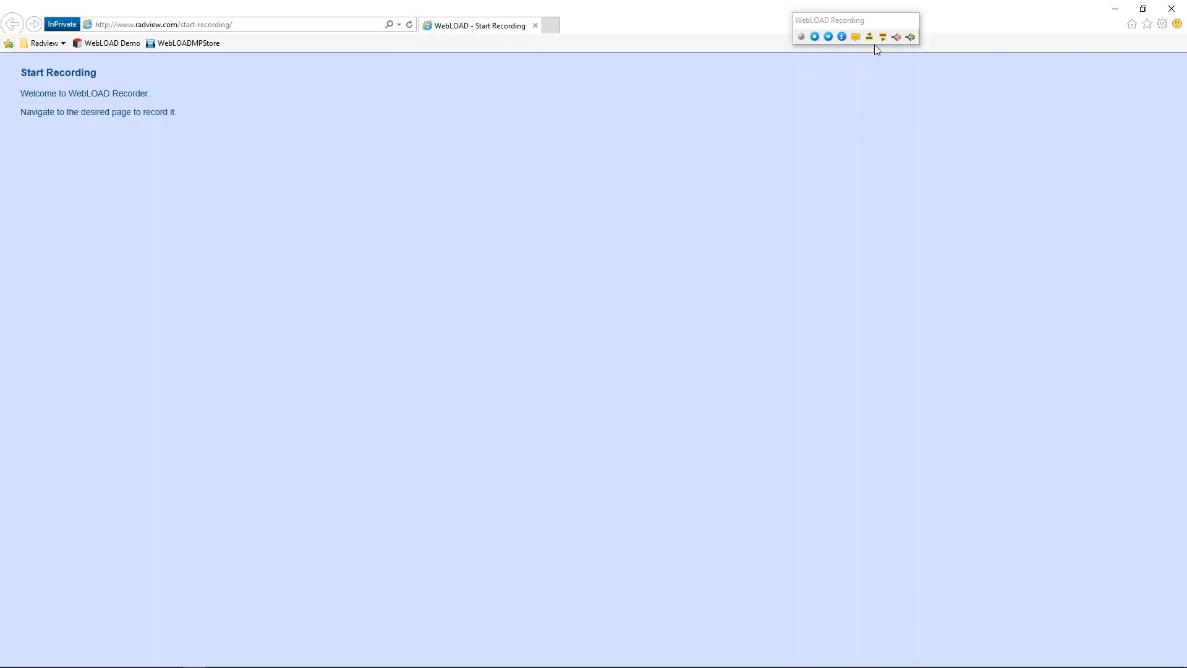
drag(885, 26, 902, 41)
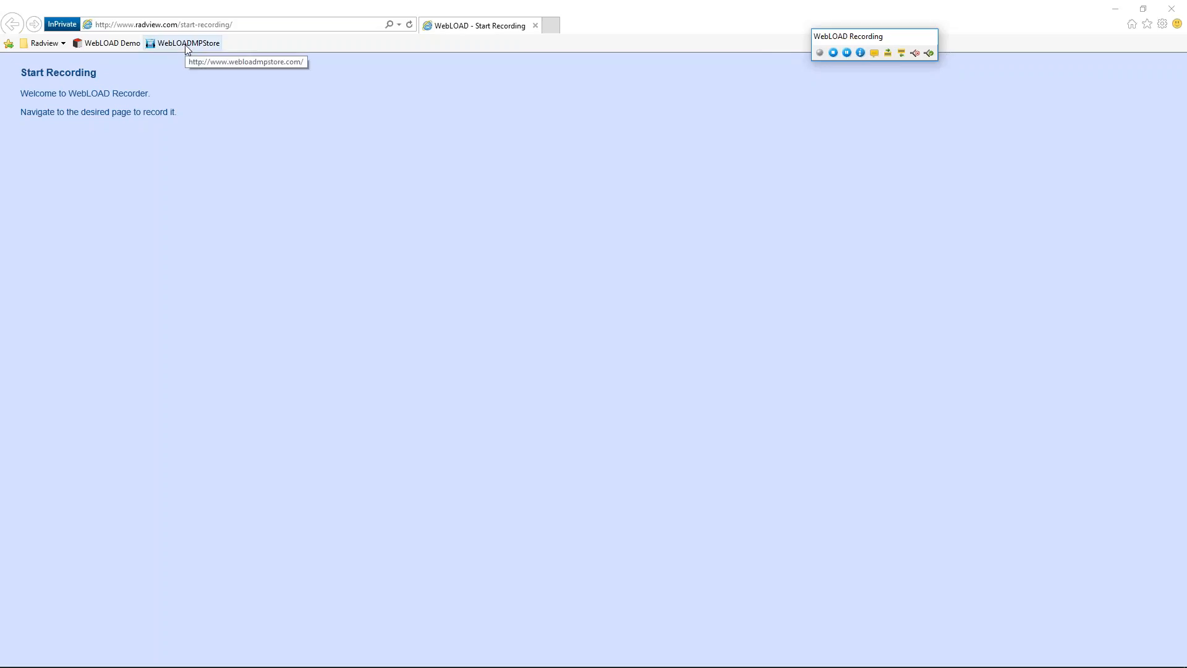
Record an OpenApp transaction around loading the WebLOADMPStore home page, ending it as WLSuccess.
click(888, 53)
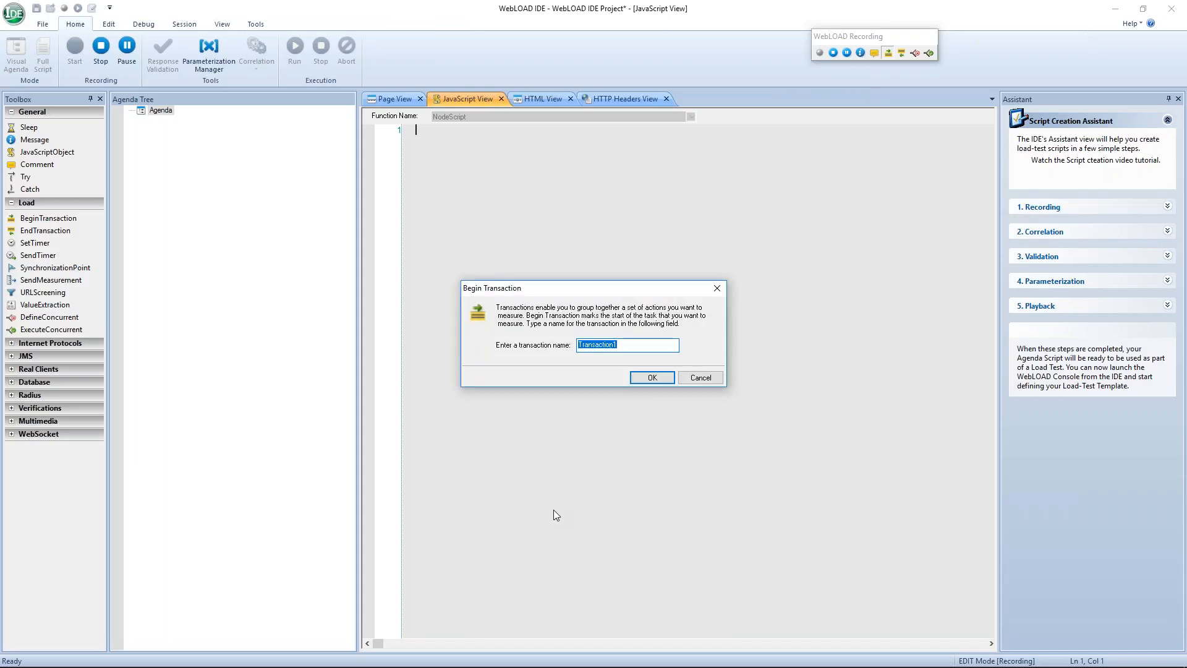
text(OpenApp)
click(649, 379)
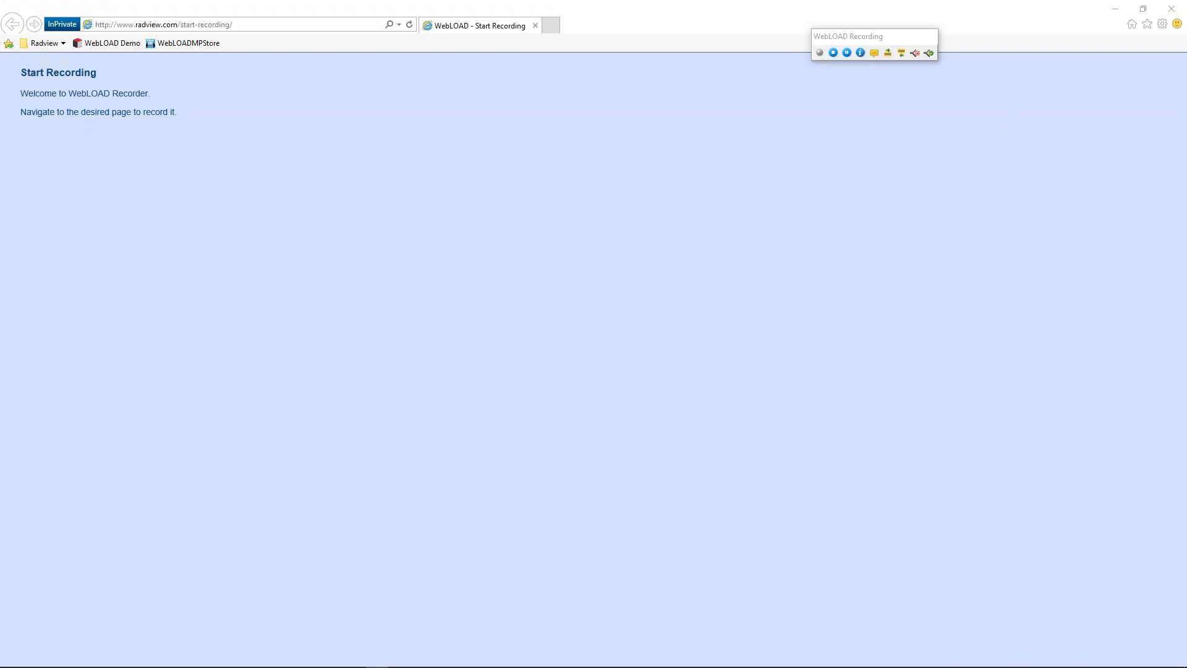
click(189, 45)
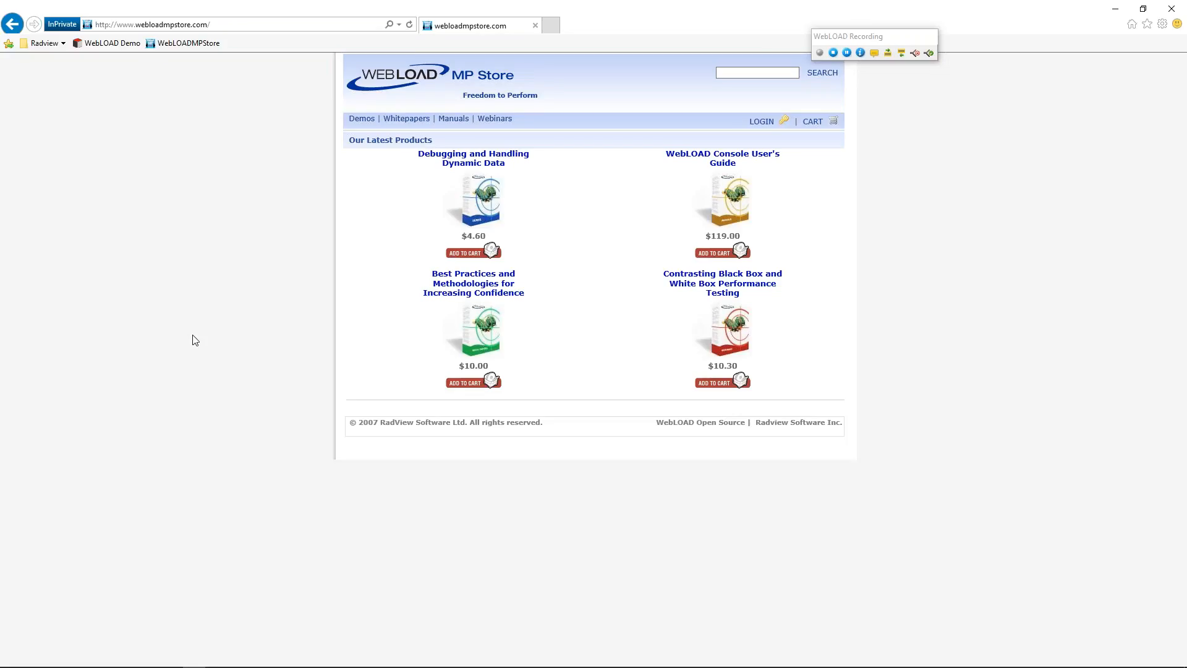
click(902, 53)
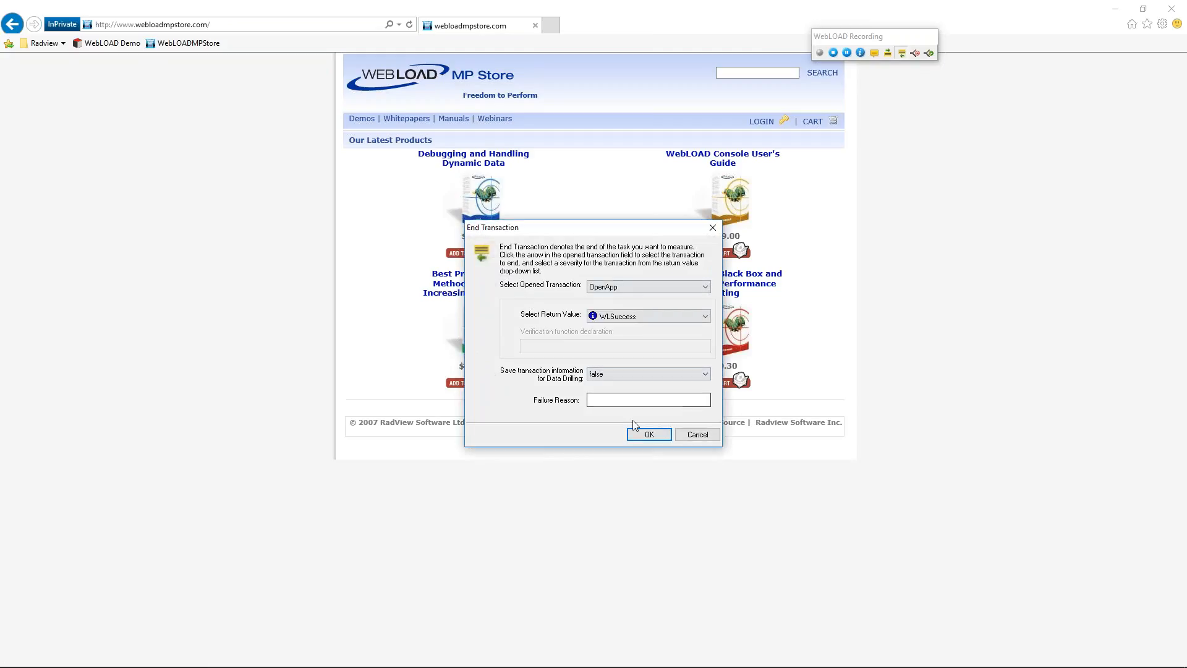
click(648, 434)
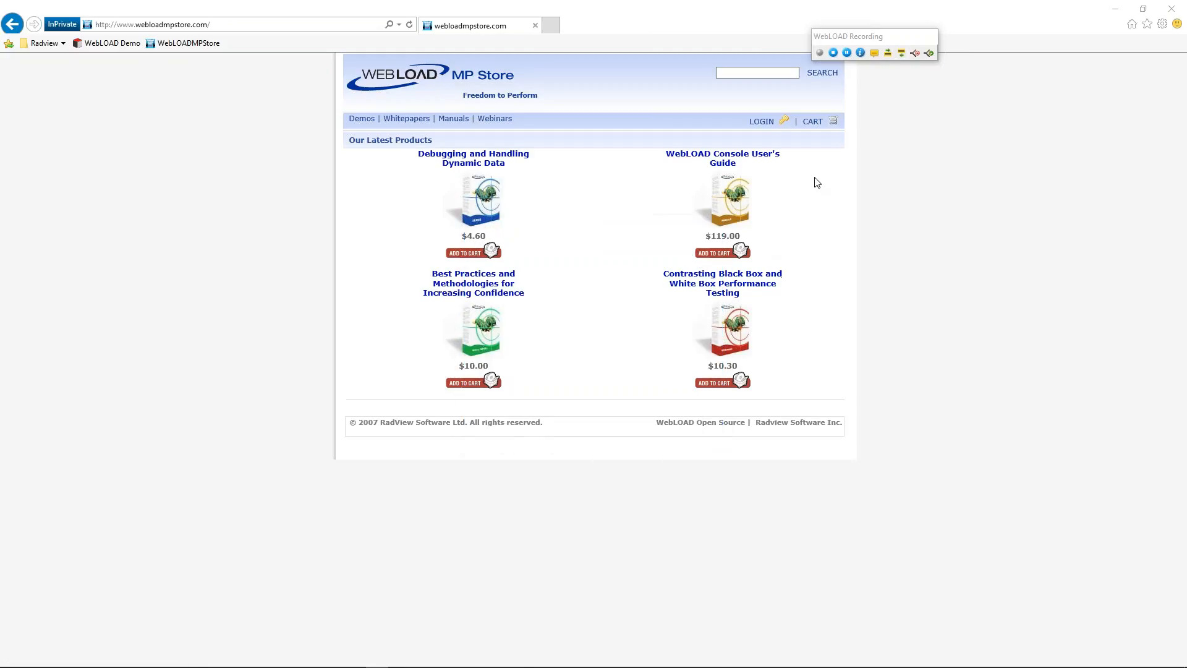
Begin a new recorded transaction named Login.
click(886, 55)
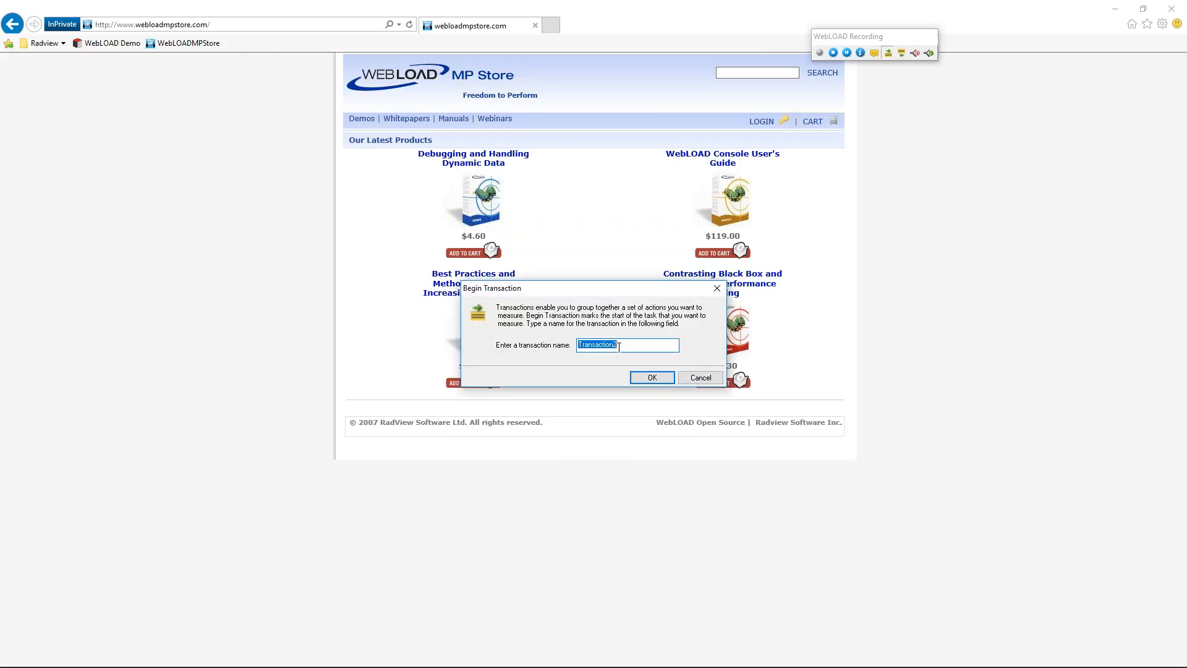
text(Login)
click(648, 377)
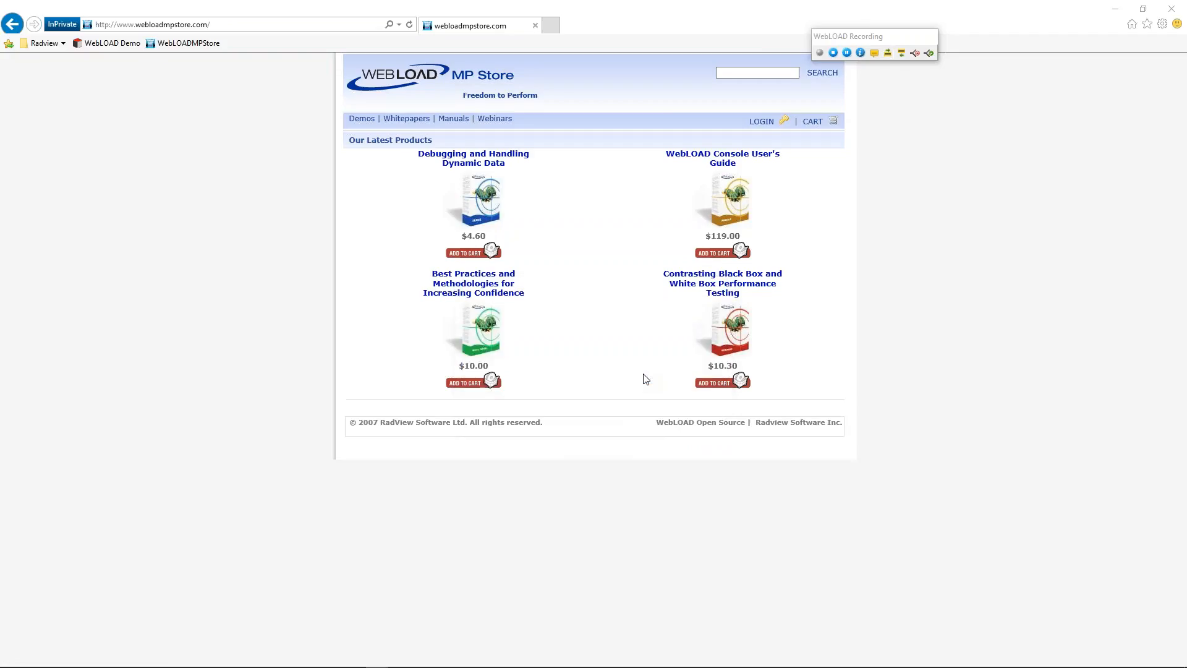
Log in with the customer's user name and password, then end Login as WLSuccess.
click(763, 123)
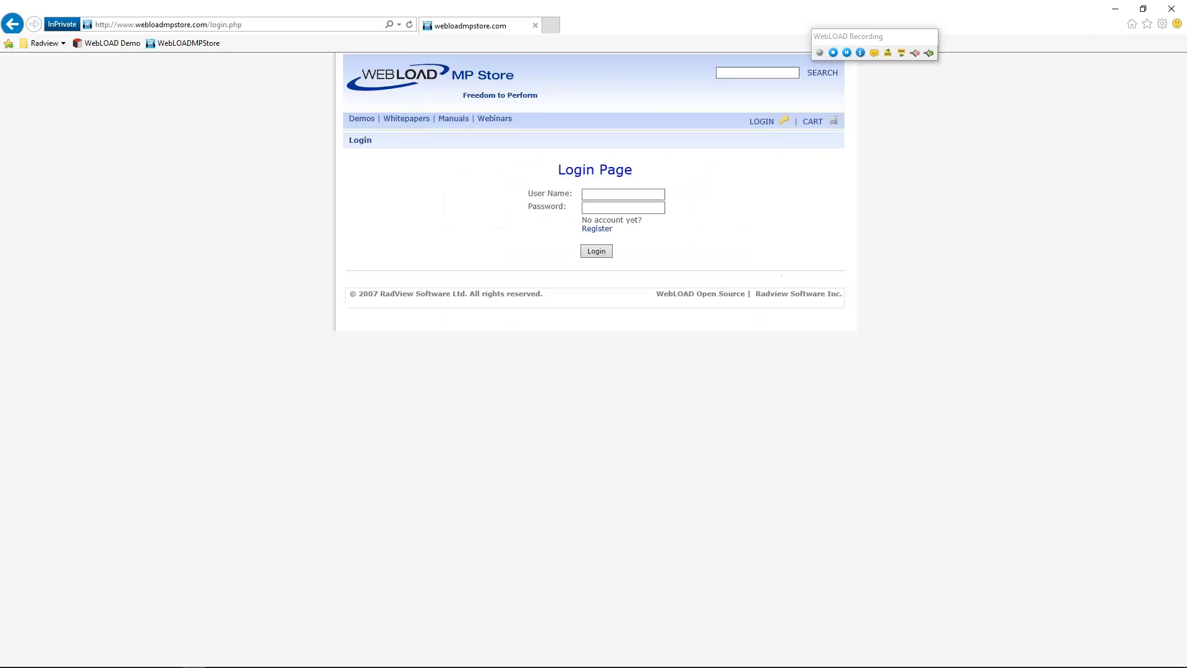
click(606, 196)
text(NewCustomer)
click(598, 208)
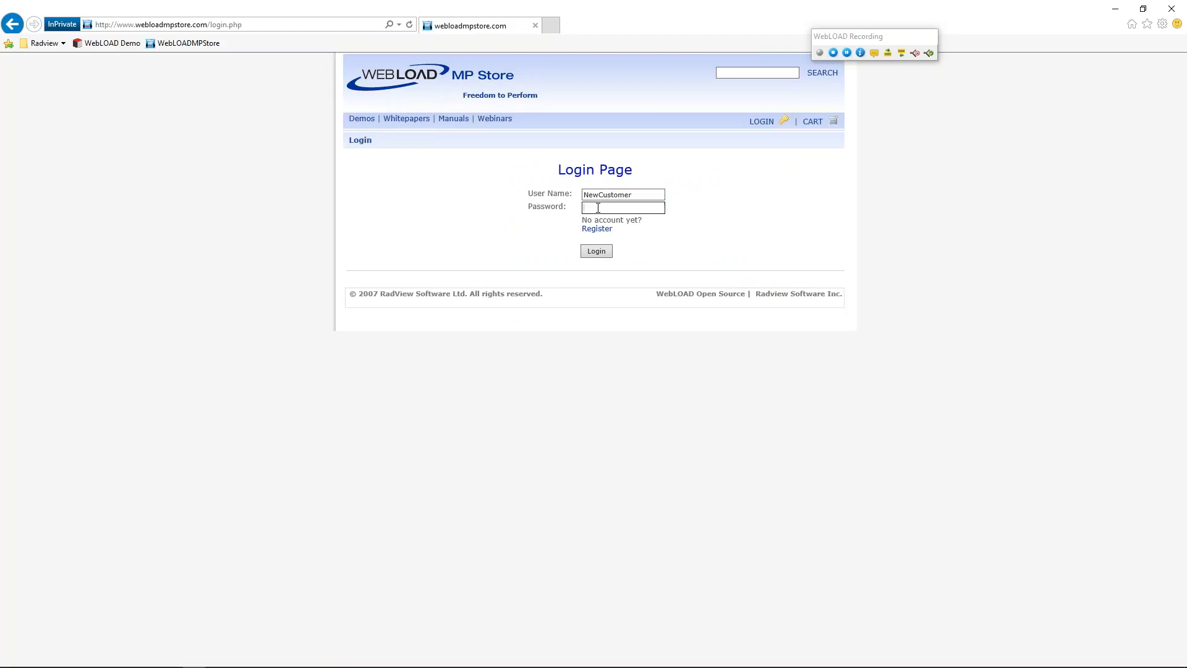
text(••••••••••)
click(596, 252)
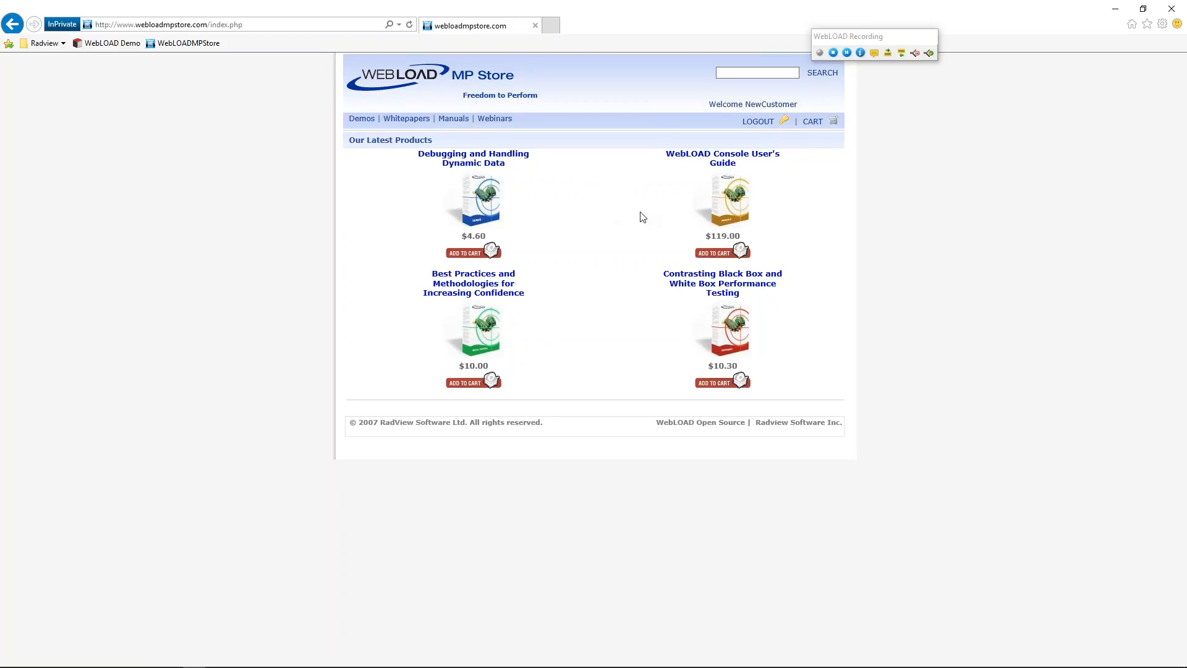
click(901, 53)
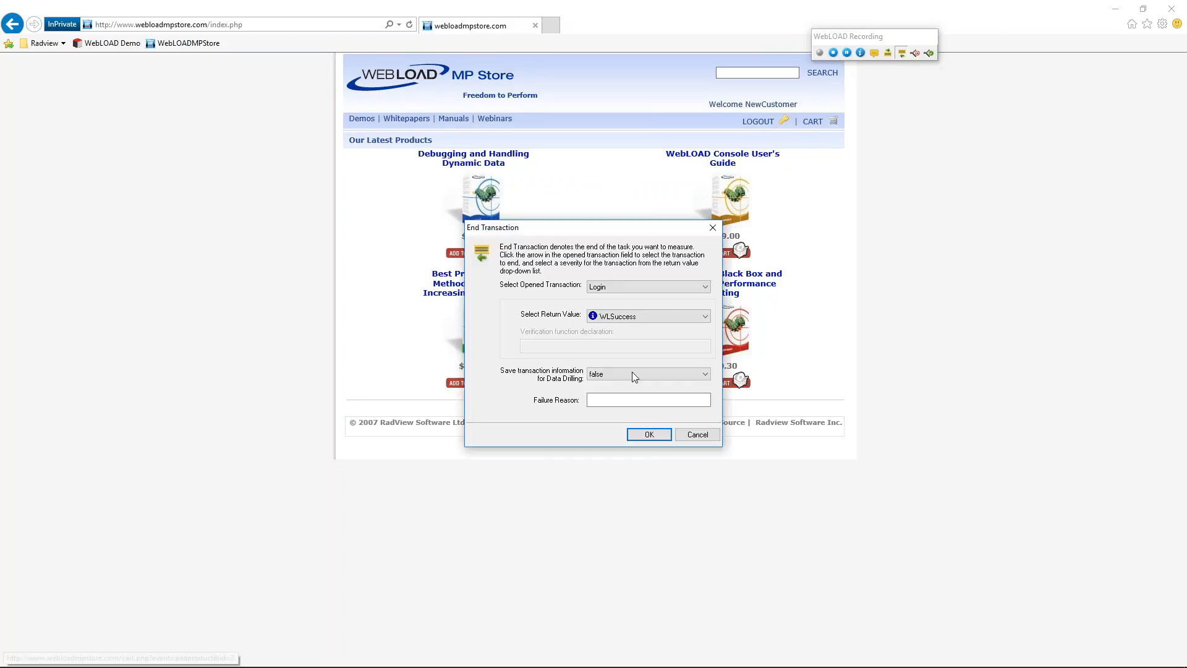
click(648, 435)
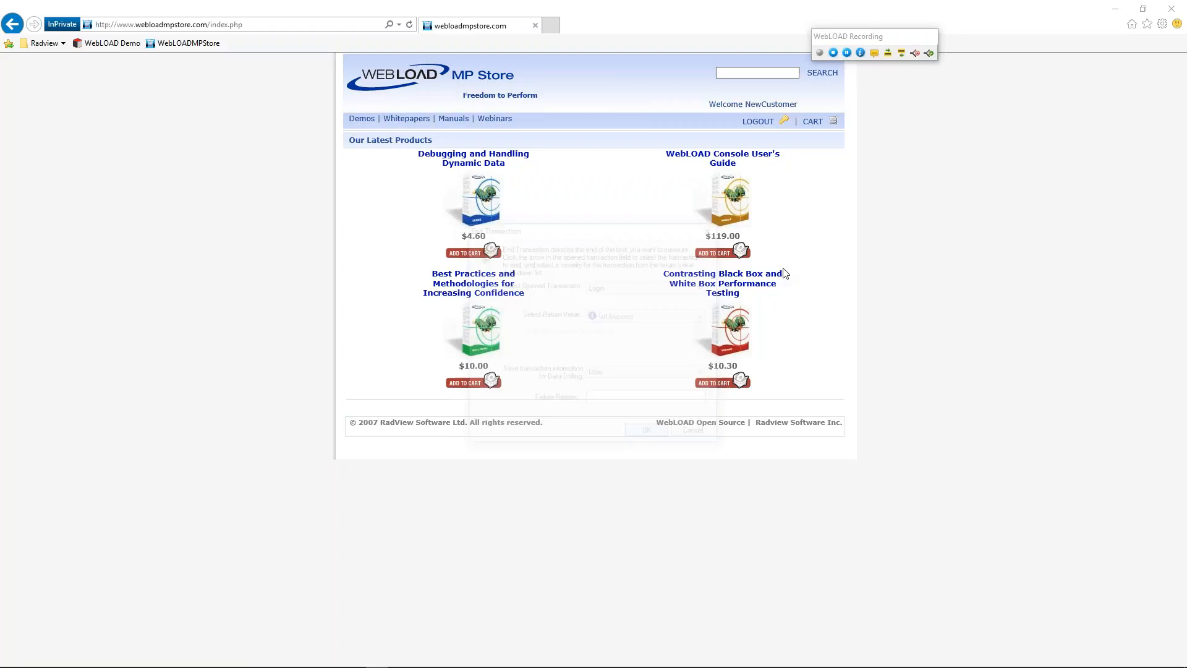
Begin a new recorded transaction named AddtoCart.
click(887, 54)
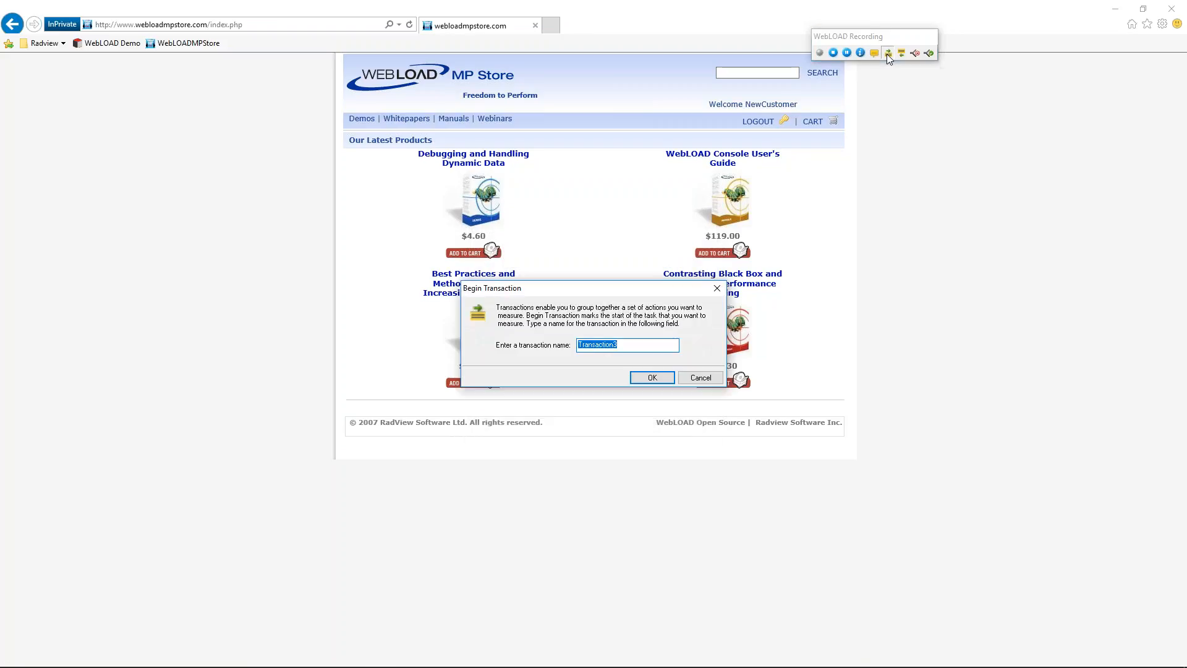
text(AddtoCart)
key(BackSpace)
key(BackSpace)
text(t)
click(653, 378)
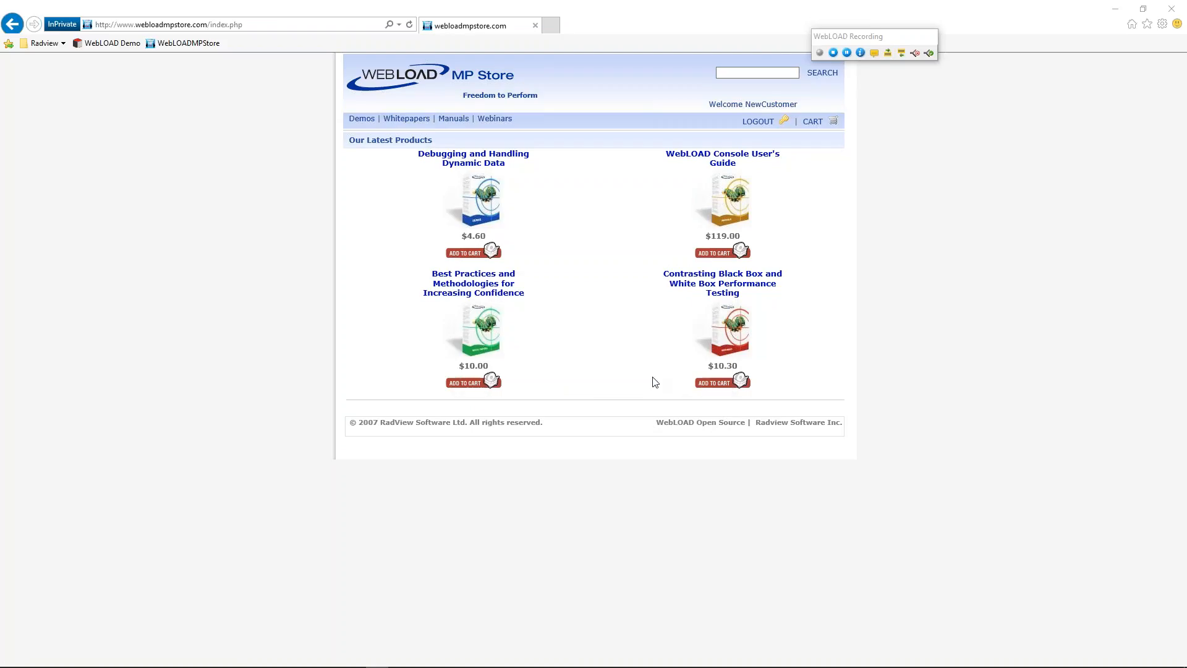
Add the $4.60 'Debugging and Handling Dynamic Data' book, view the cart, and end AddtoCart.
click(472, 255)
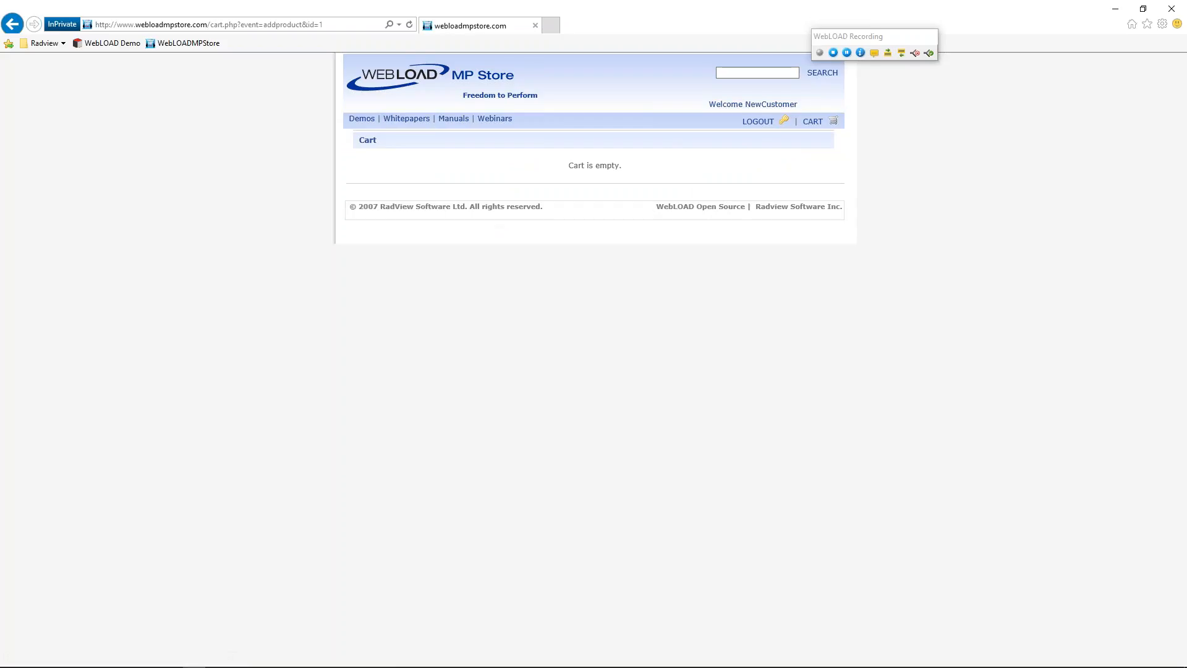
click(812, 122)
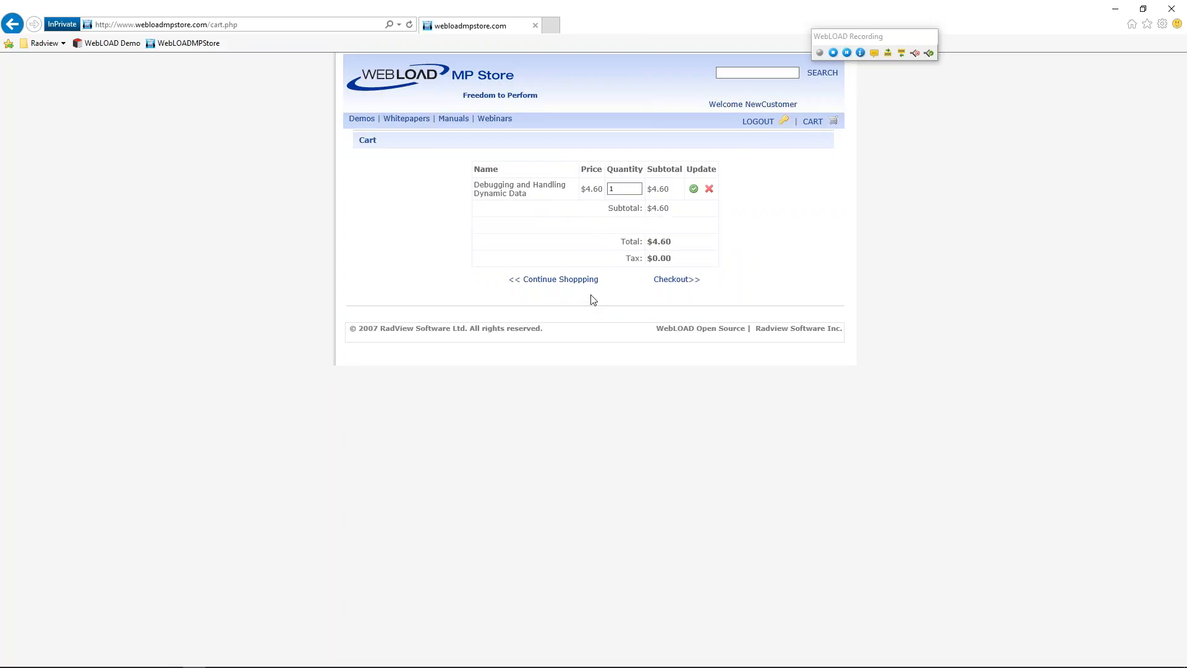
click(901, 53)
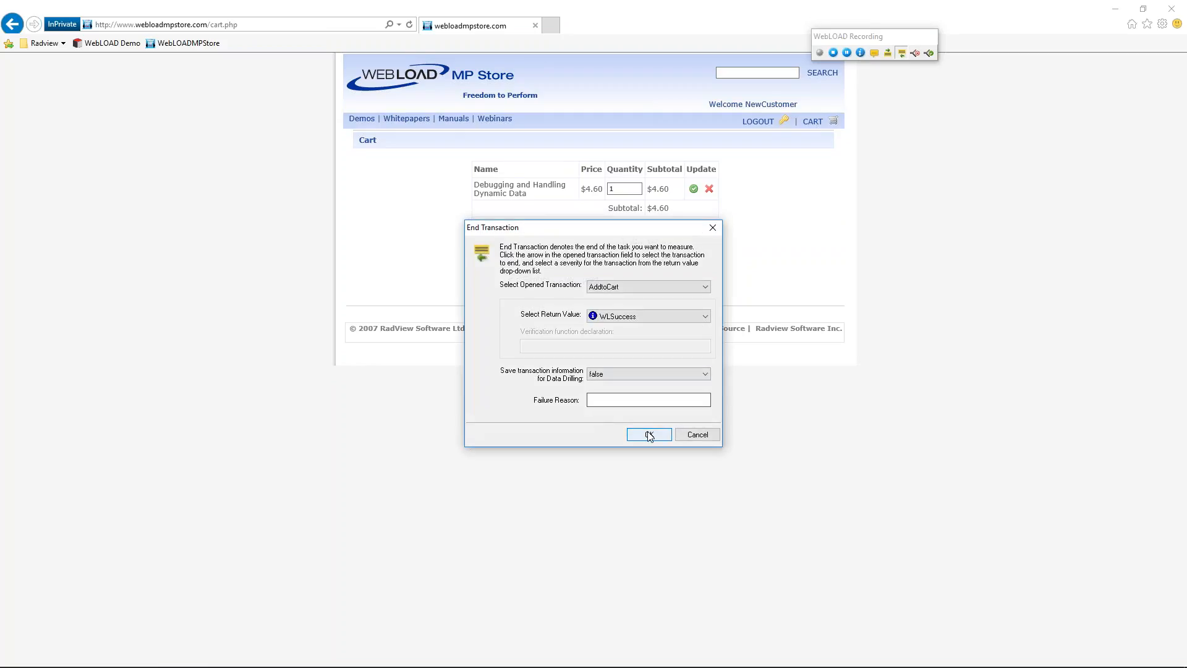
click(650, 434)
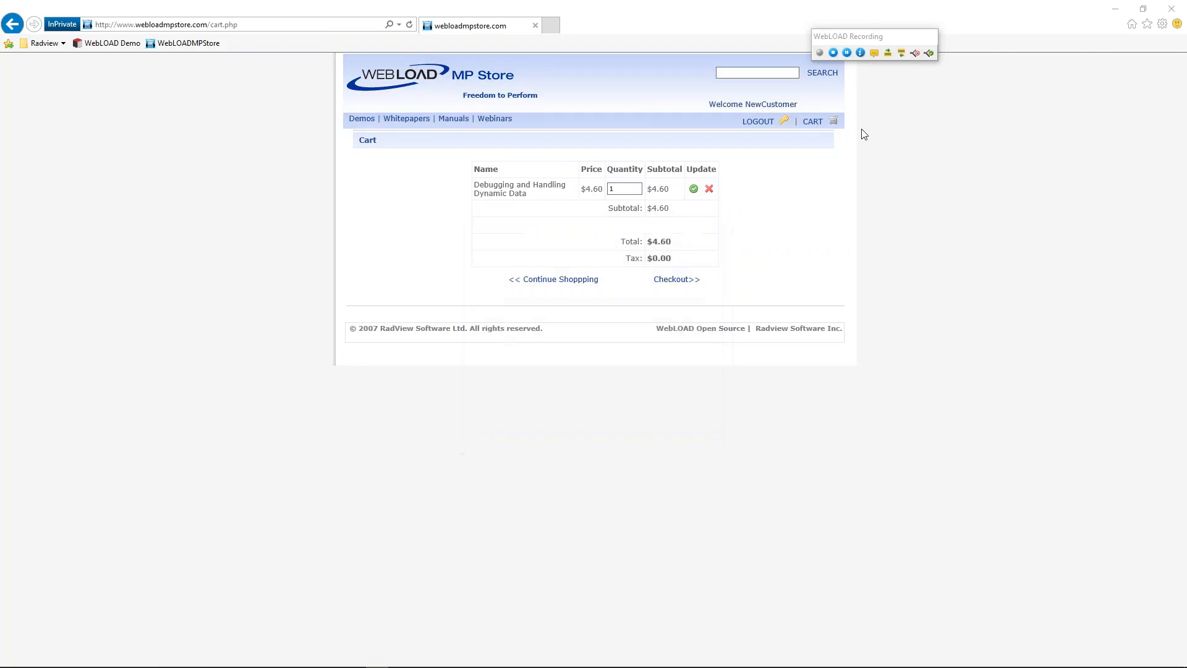
Record a Logout transaction that logs out of the store, ending it as WLSuccess.
click(888, 53)
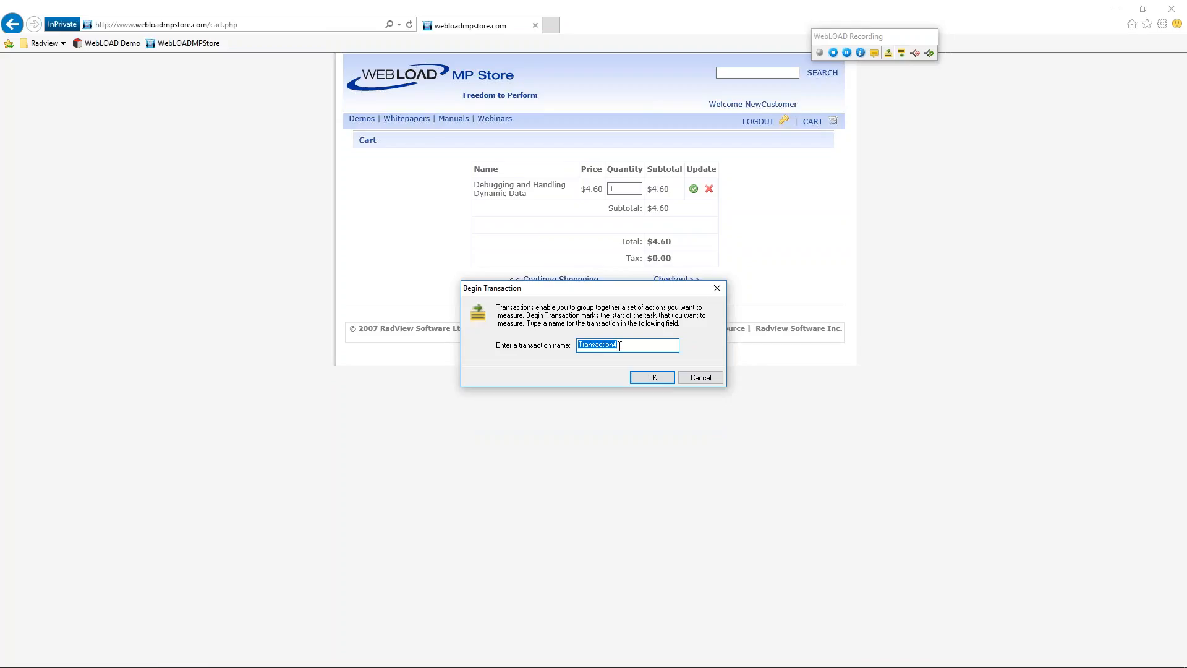
text(Logout)
click(652, 379)
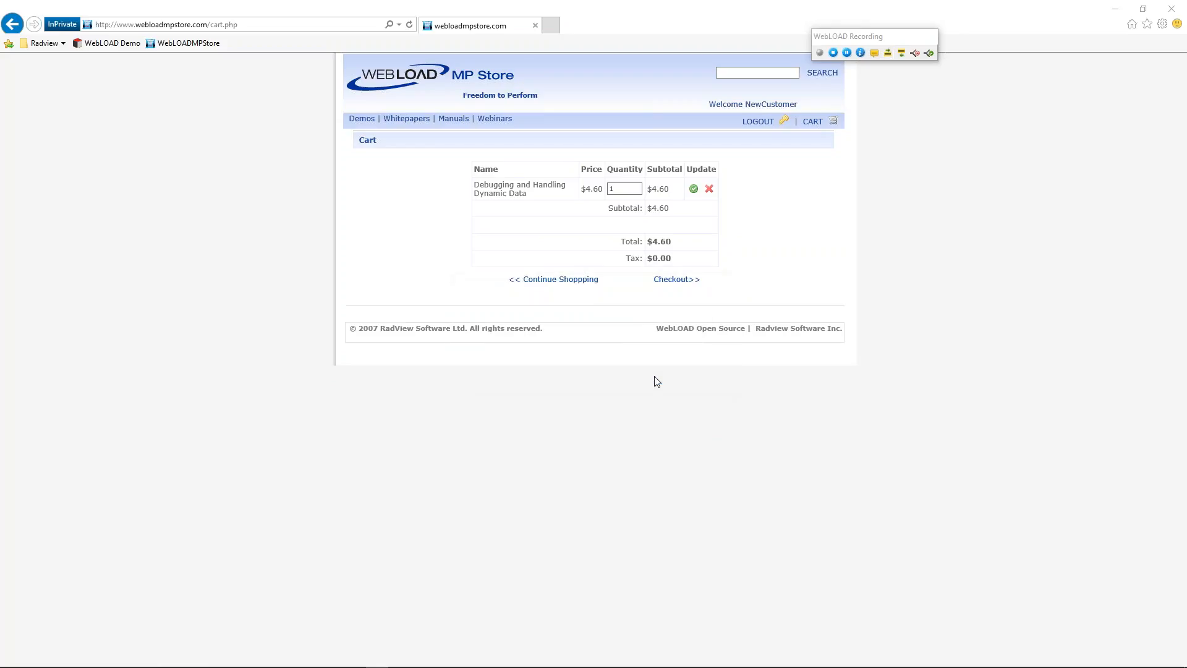
click(758, 123)
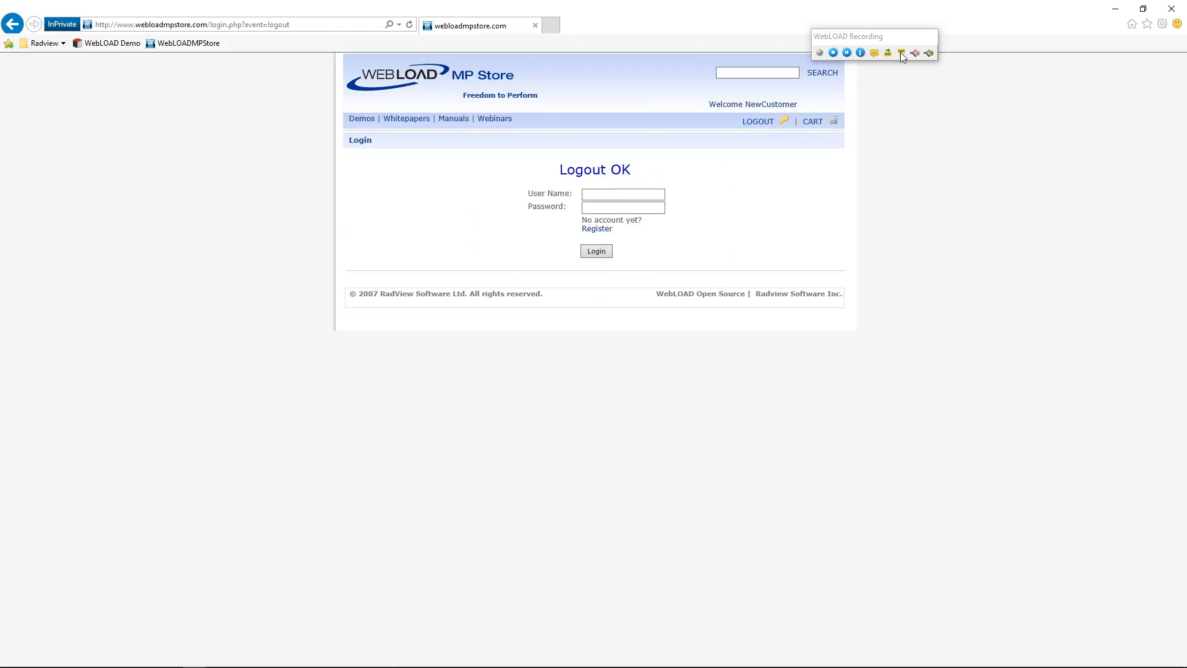
click(902, 52)
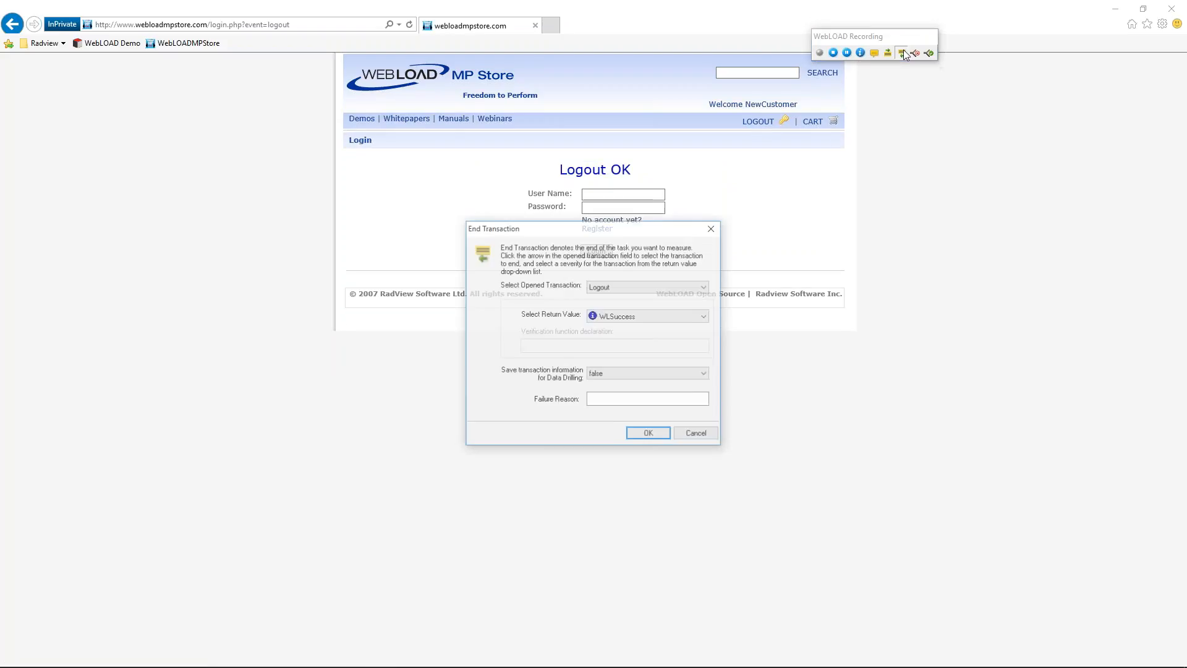
click(648, 436)
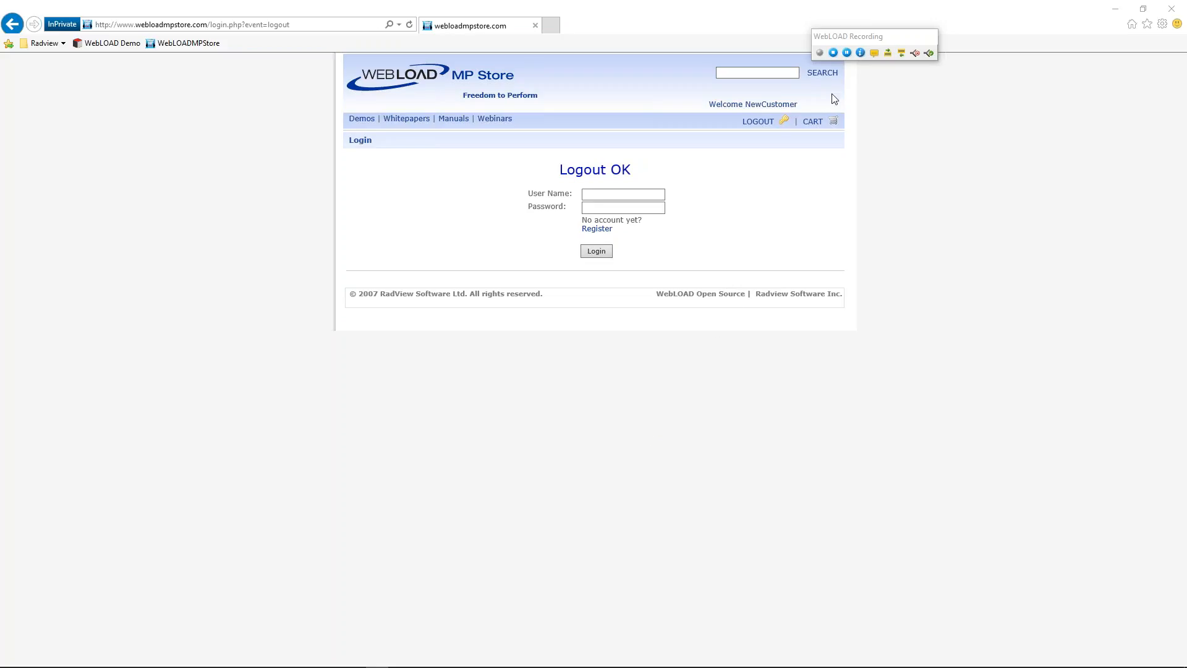
Stop recording and shift the Recording Complete dialog slightly up and right.
click(833, 52)
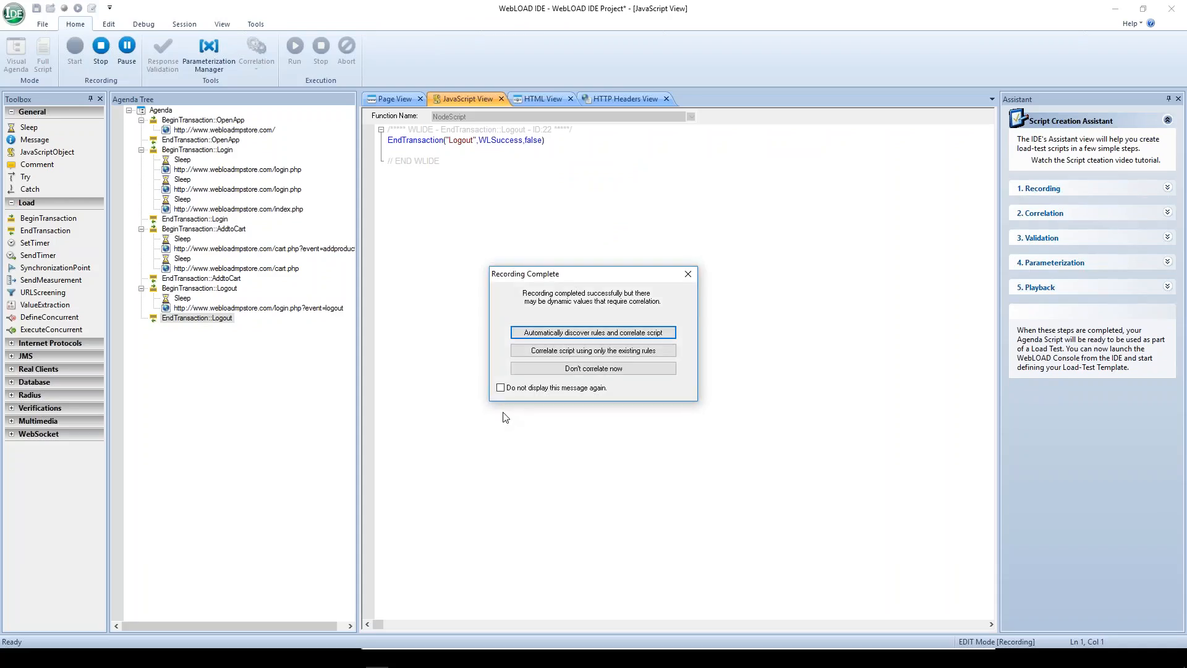
drag(608, 274, 632, 223)
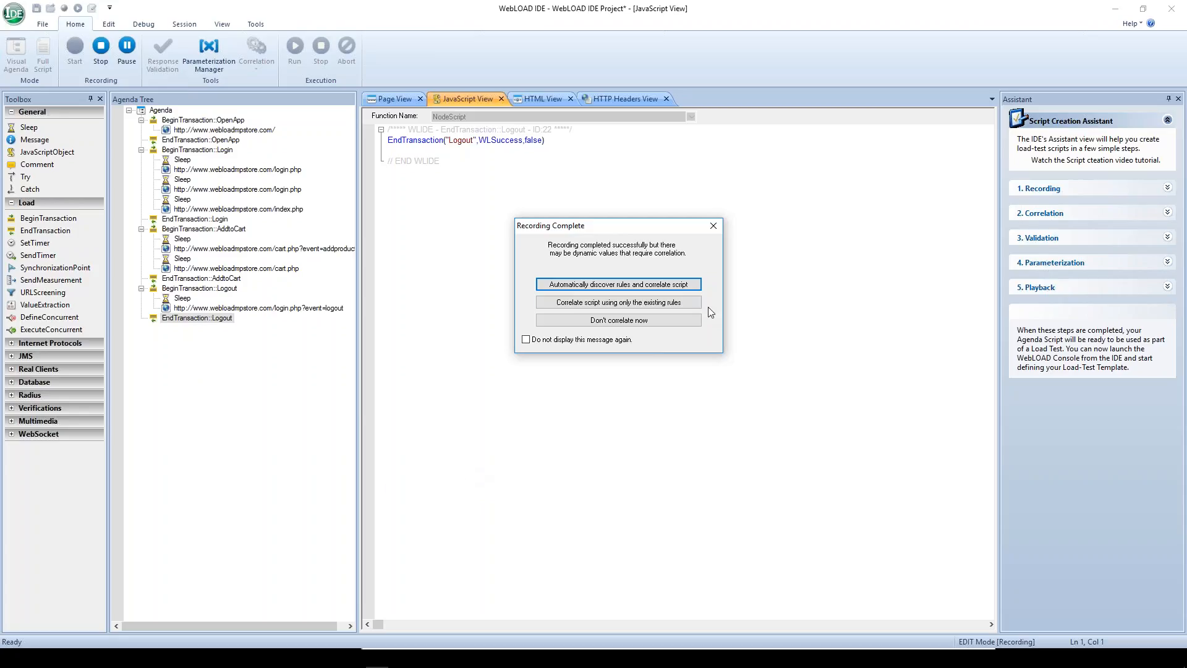
Auto-discover correlation rules, apply only the sessionID rule, and acknowledge the success message.
click(616, 284)
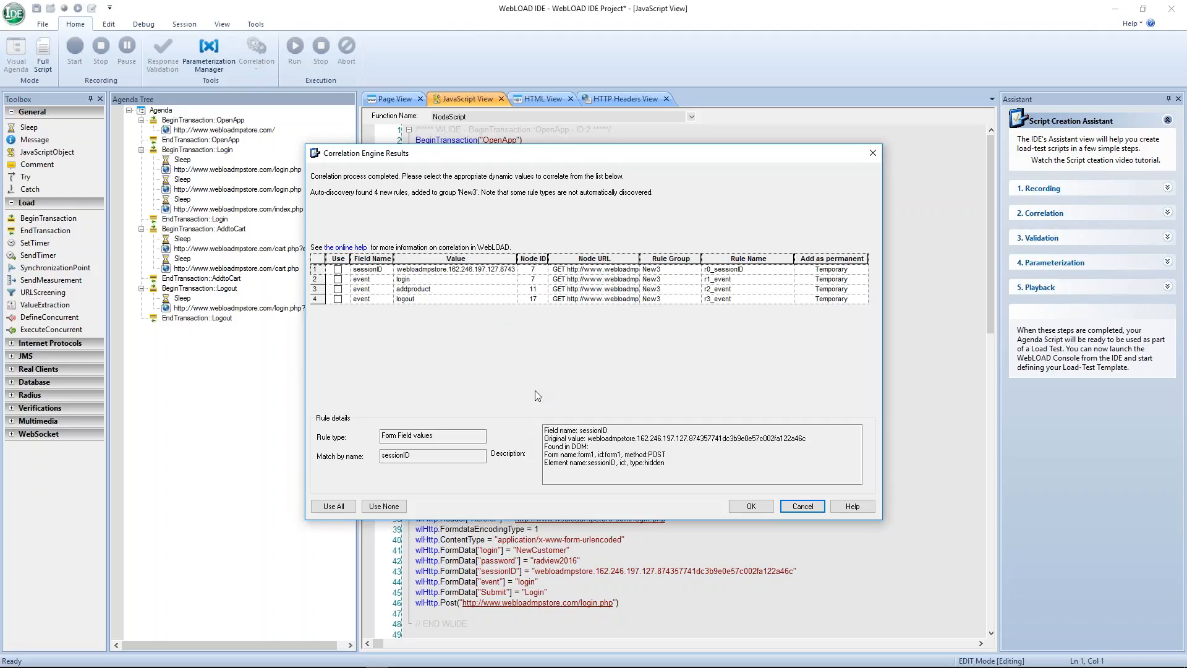
click(338, 270)
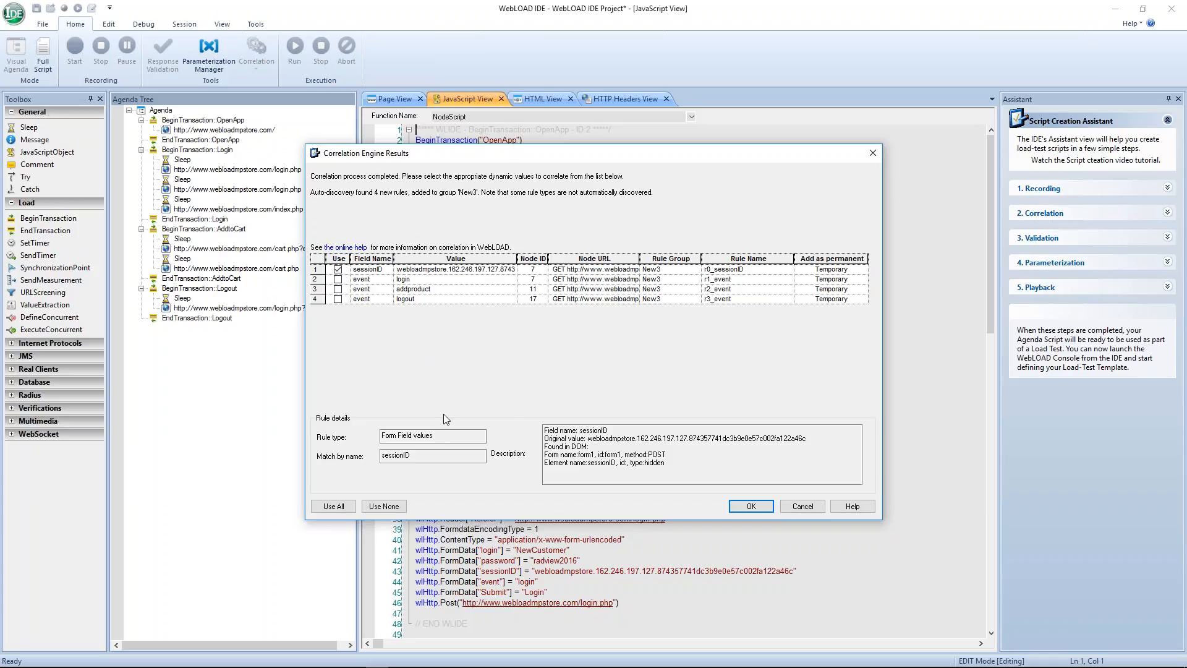
click(731, 504)
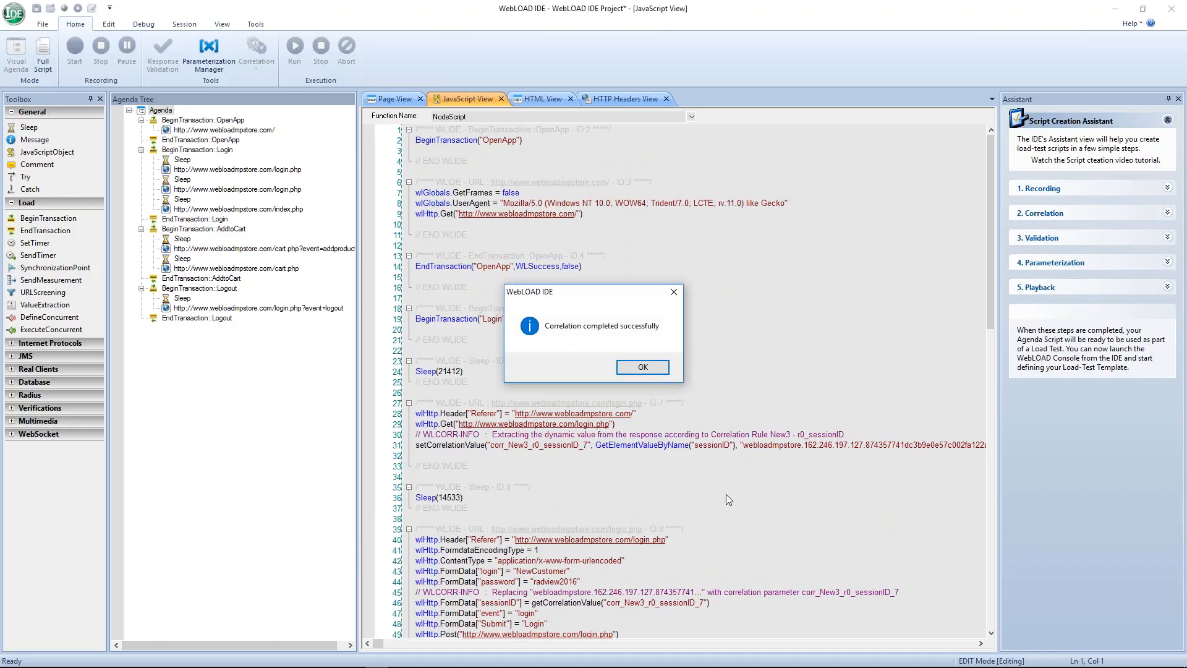
click(644, 369)
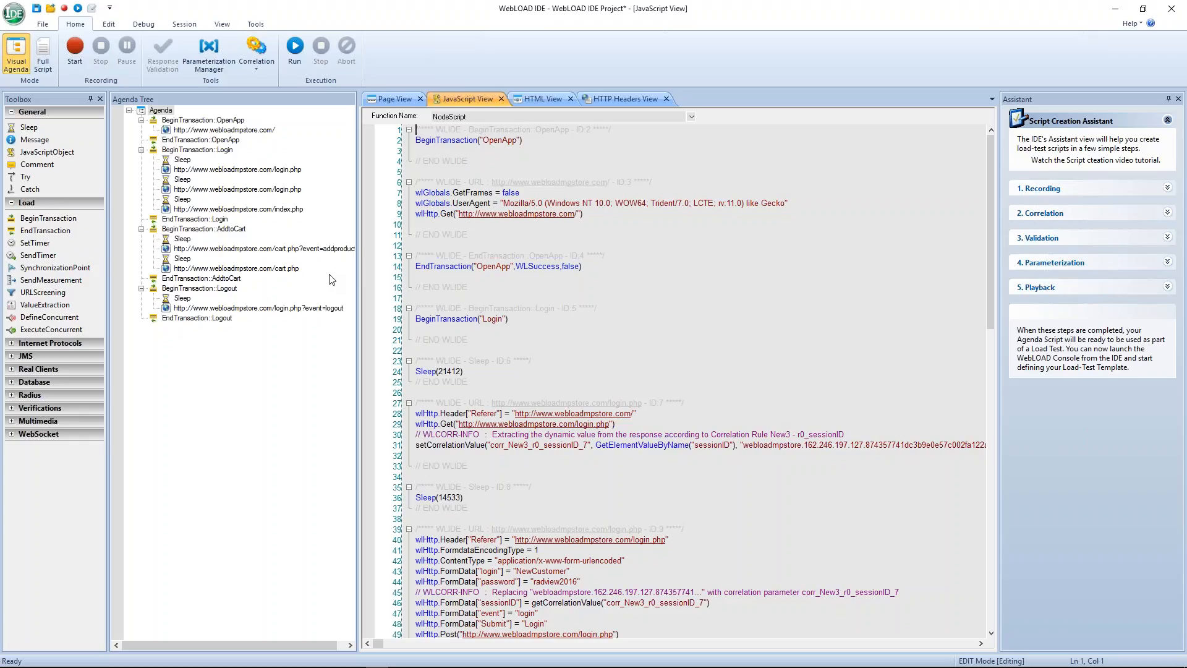
Run the script without saving changes, then minimize the IDE after the test passes.
click(294, 51)
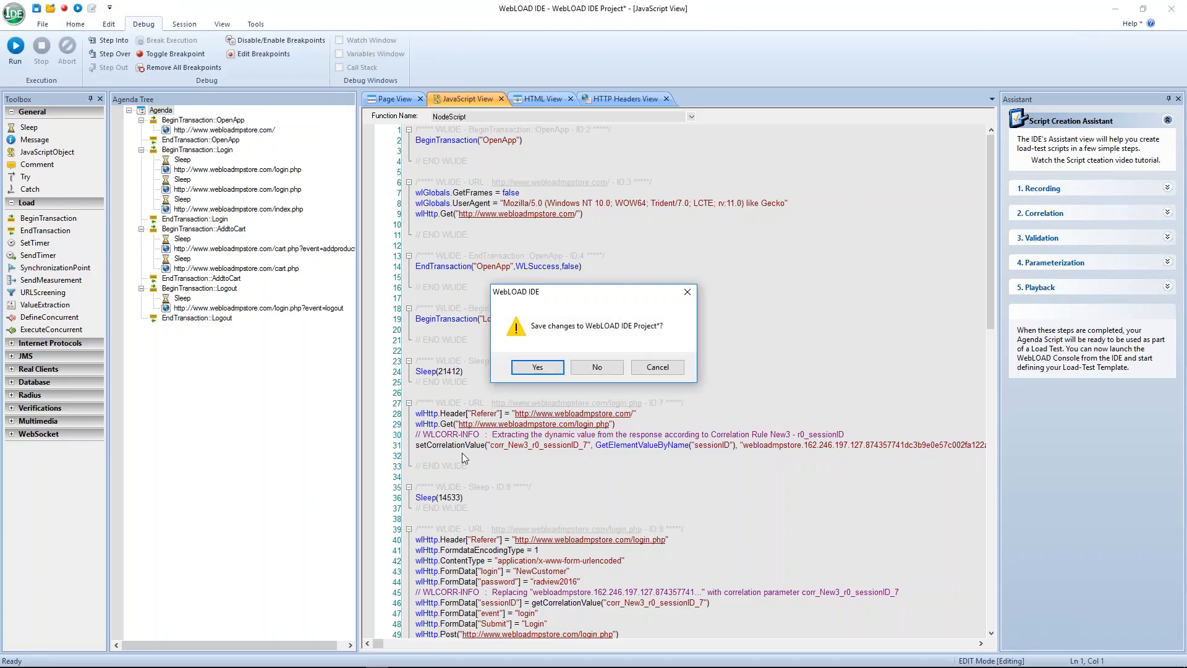
click(593, 368)
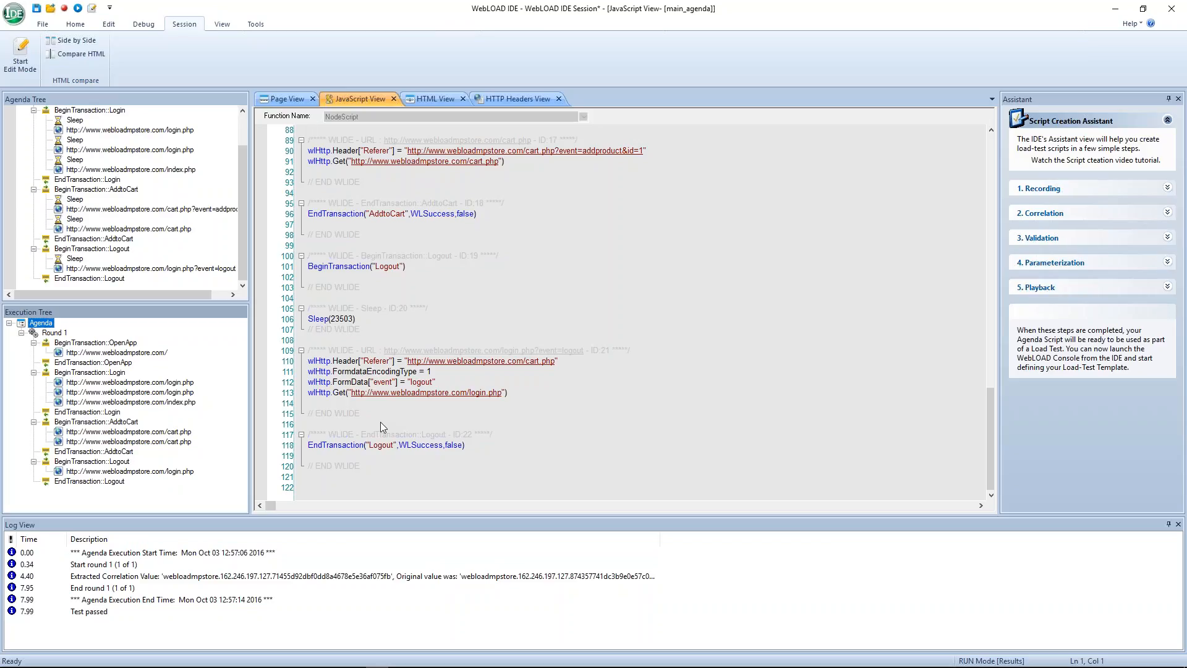
click(1113, 13)
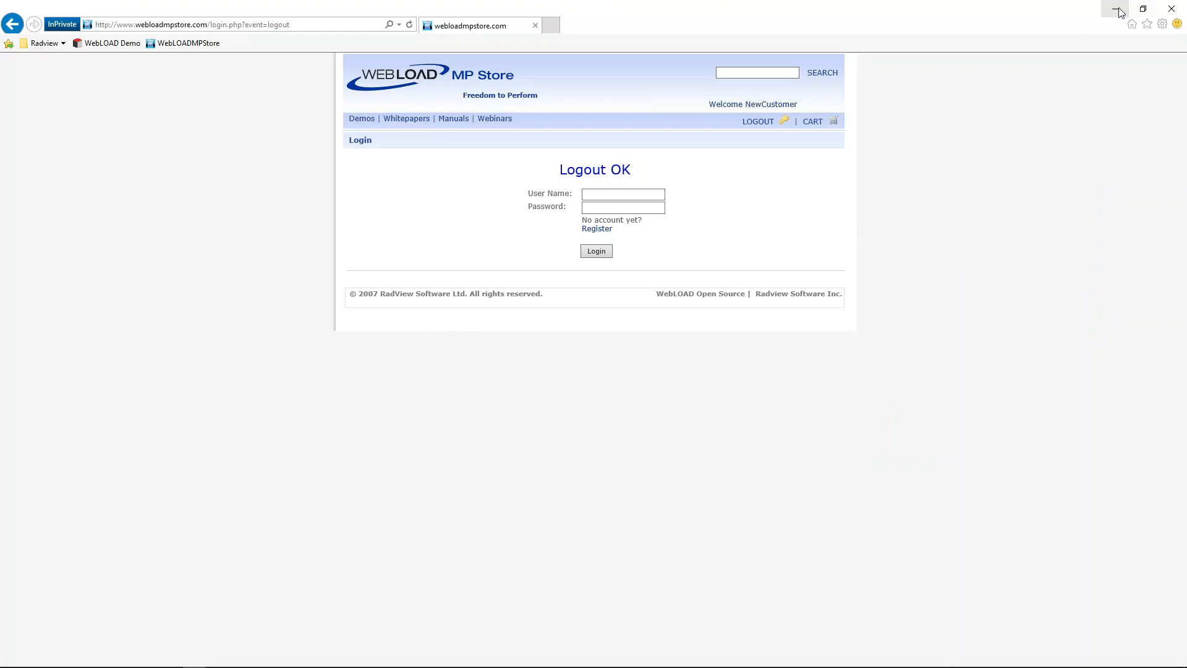